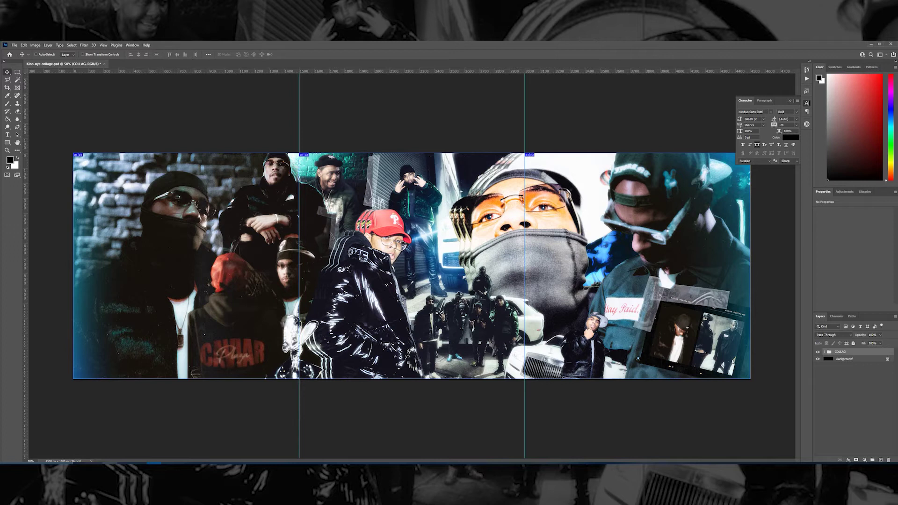
# Switch to File Explorer and open the Symbols folder under HANDRAWN FONTS & SYMBOLS, checking its Animated subfolder as well
pyautogui.click(110, 463)
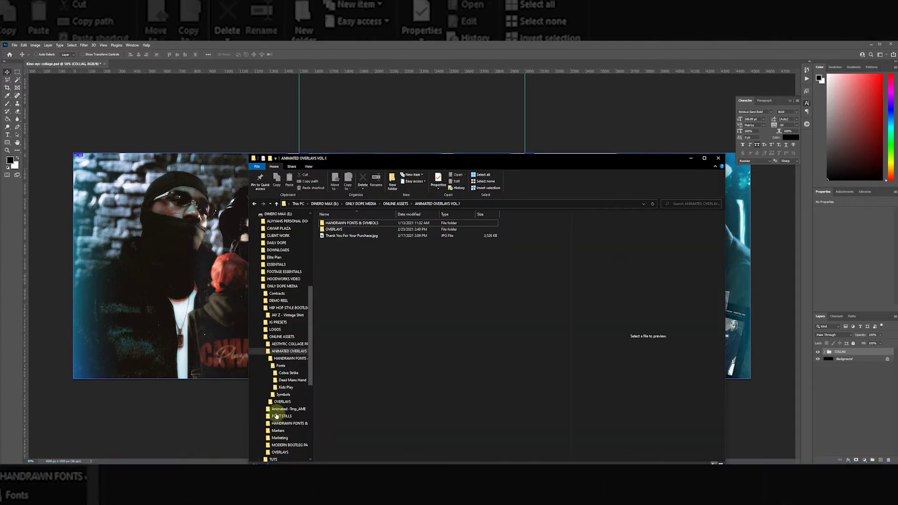
pyautogui.doubleClick(354, 224)
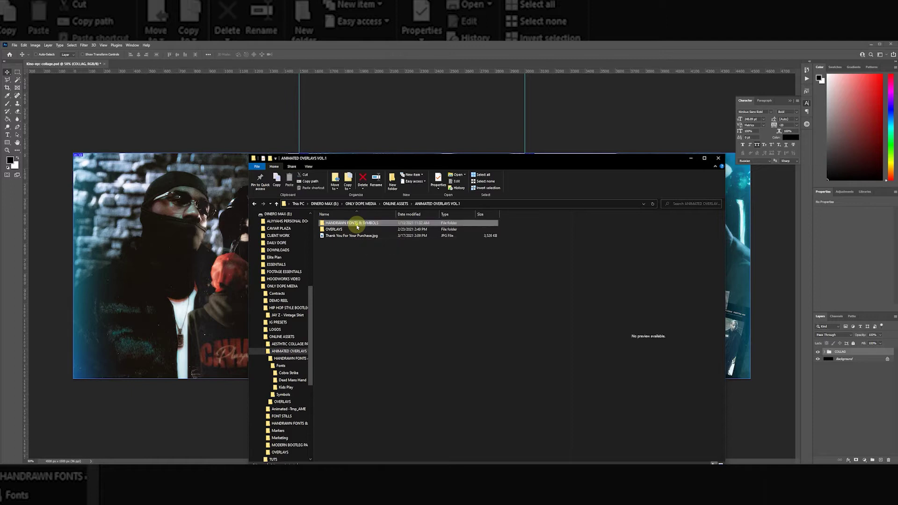
pyautogui.doubleClick(342, 230)
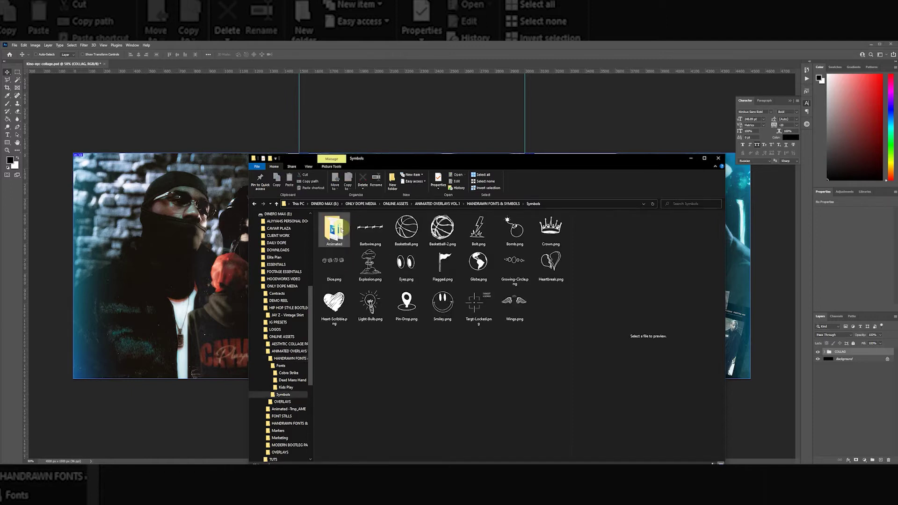
pyautogui.doubleClick(348, 238)
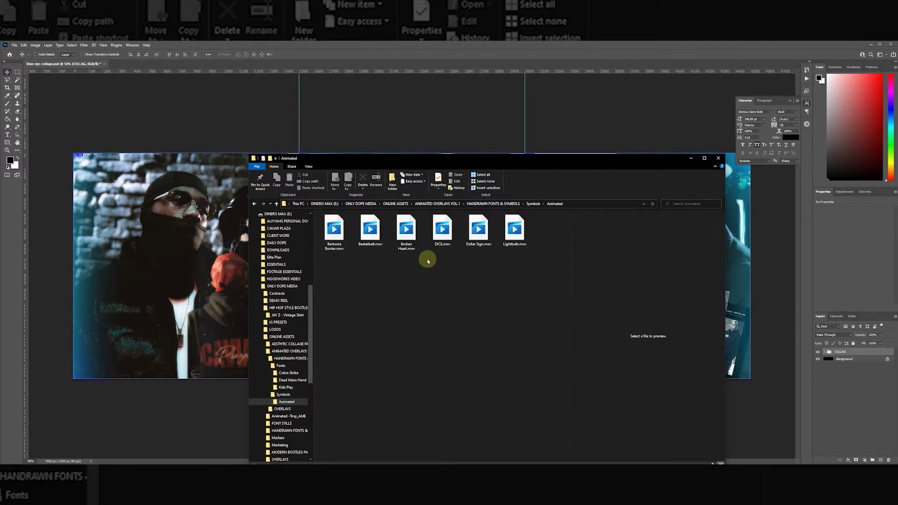
pyautogui.hotkey('alt', 'Left')
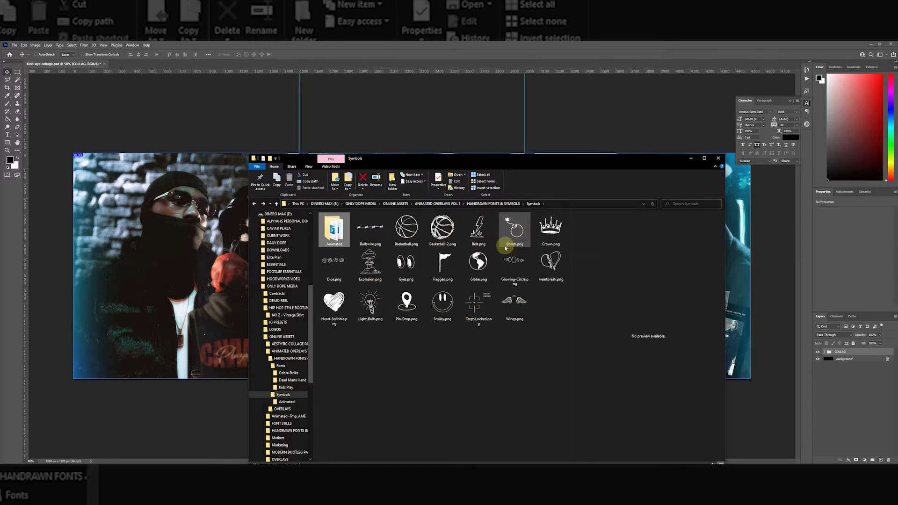
# Place Smiley.png from the Symbols folder into the collage document at its original size
pyautogui.click(445, 309)
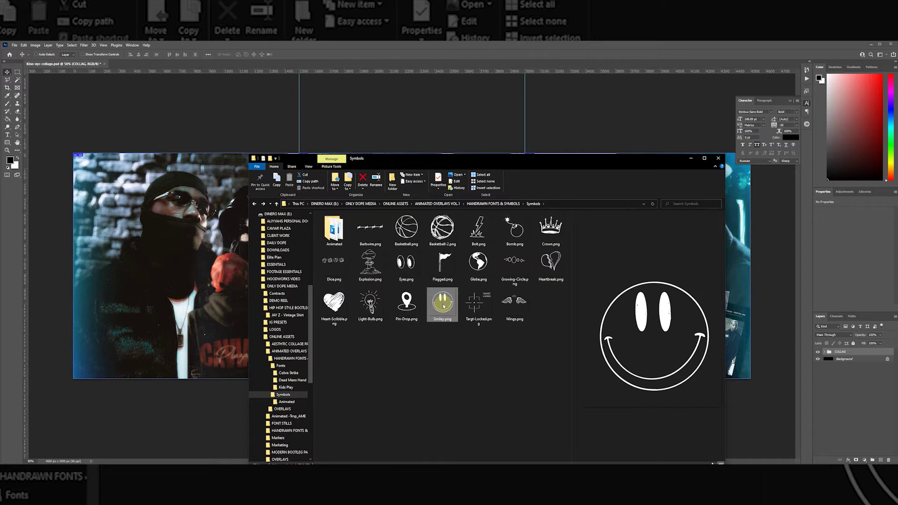
pyautogui.moveTo(444, 306); pyautogui.dragTo(149, 255)
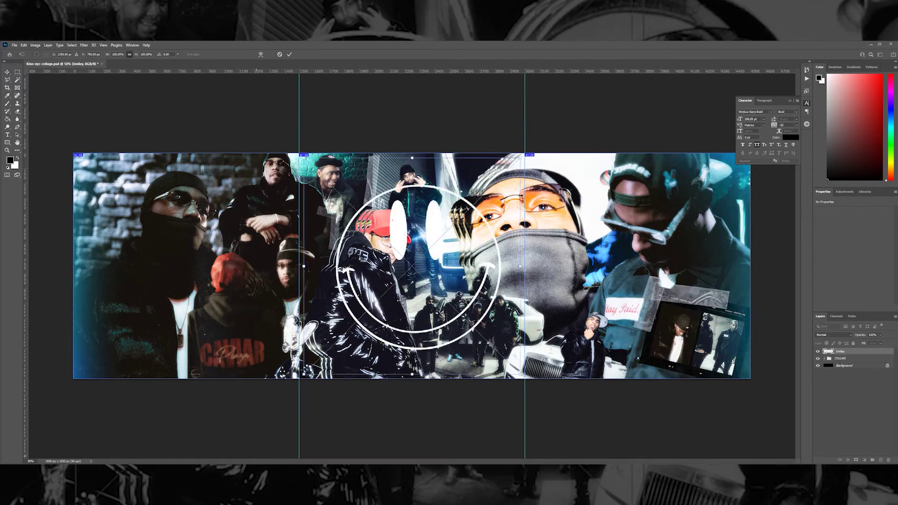
pyautogui.press('Return')
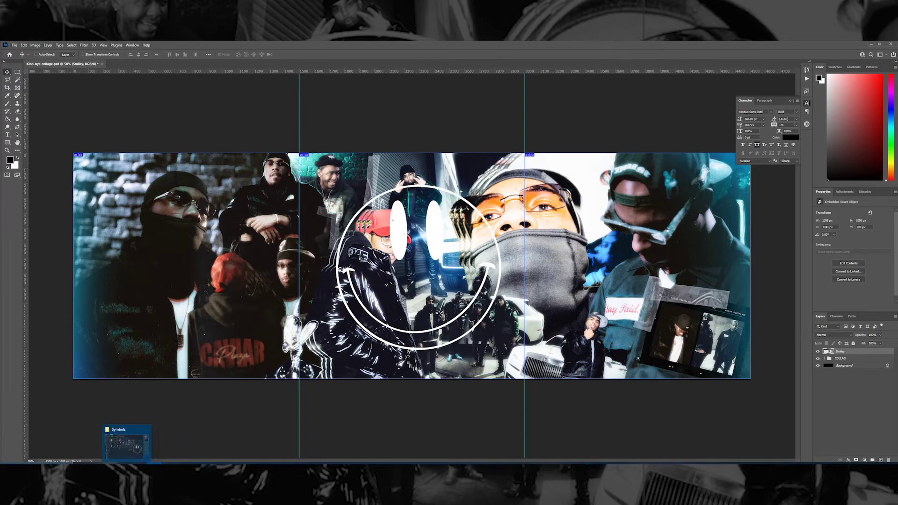
# Place the Target Locked crosshair PNG from the Symbols folder into the collage document
pyautogui.click(111, 453)
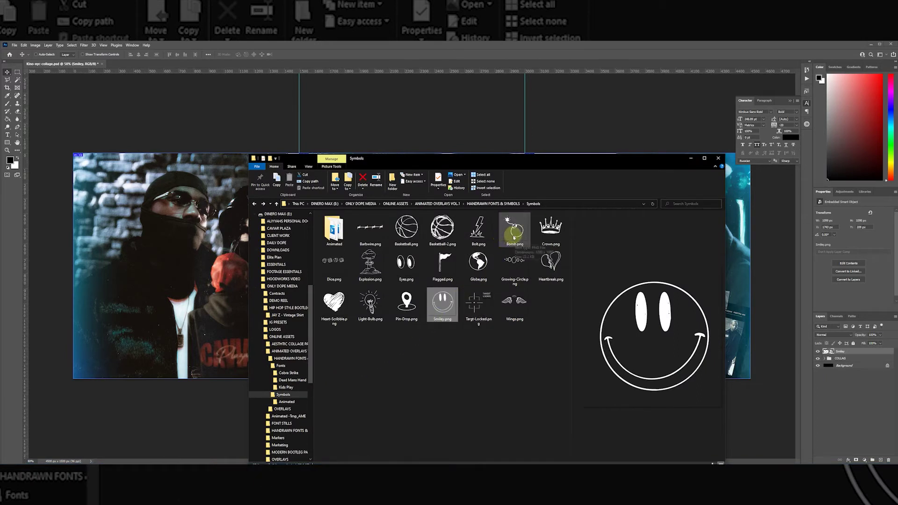
pyautogui.click(474, 303)
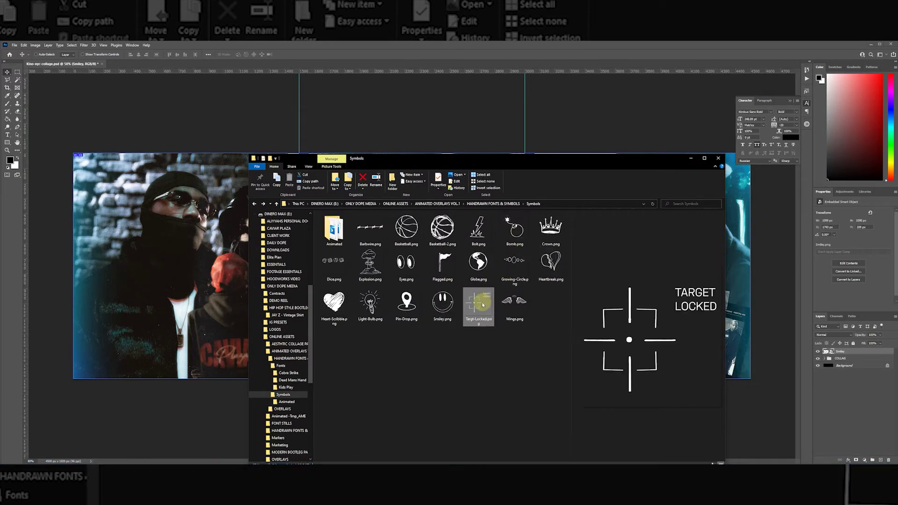
pyautogui.moveTo(474, 303); pyautogui.dragTo(182, 306)
pyautogui.press('Return')
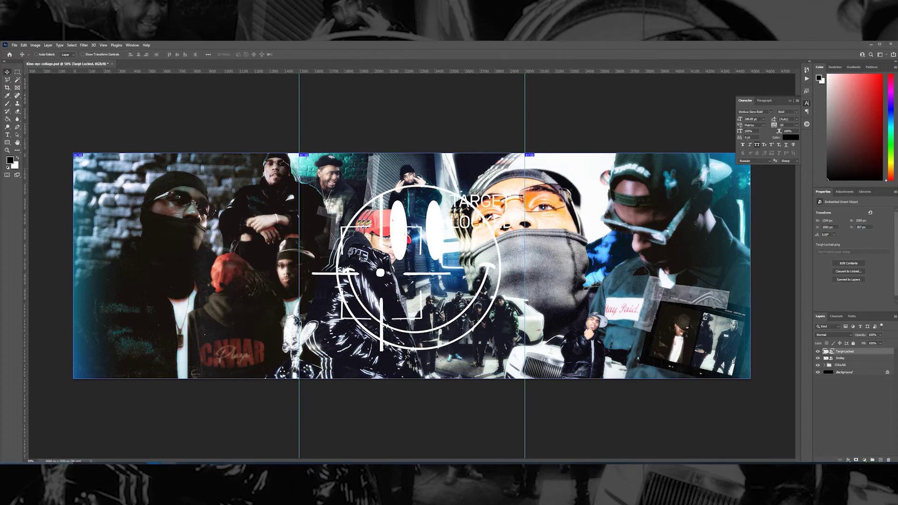
# Place the barbed wire PNG from the Symbols folder into the collage document
pyautogui.click(121, 462)
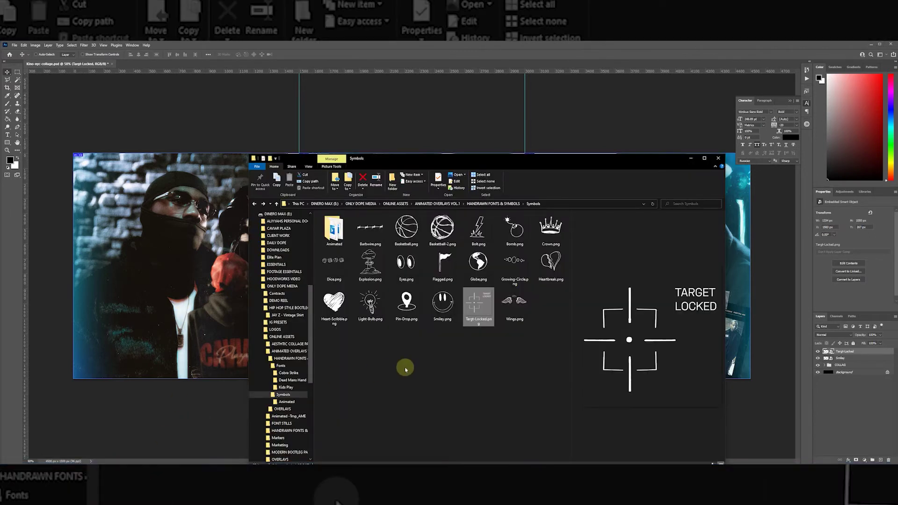
pyautogui.click(375, 231)
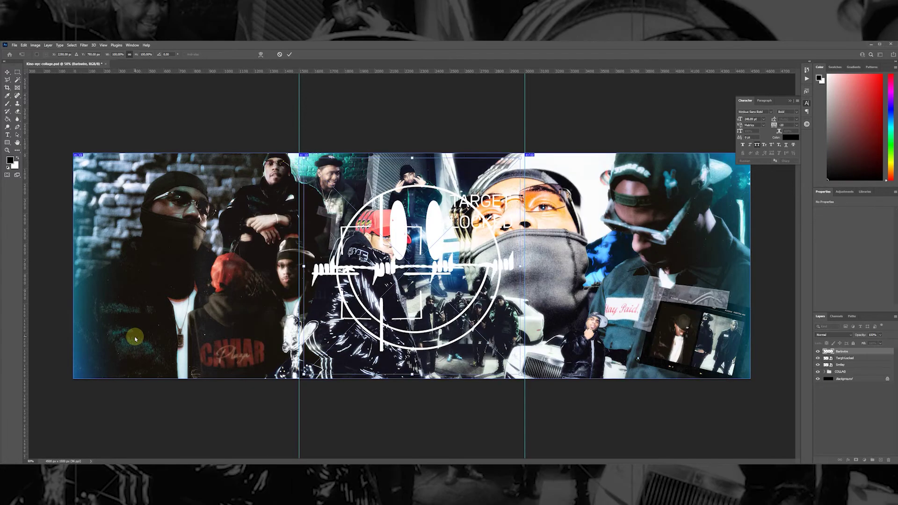
pyautogui.click(156, 437)
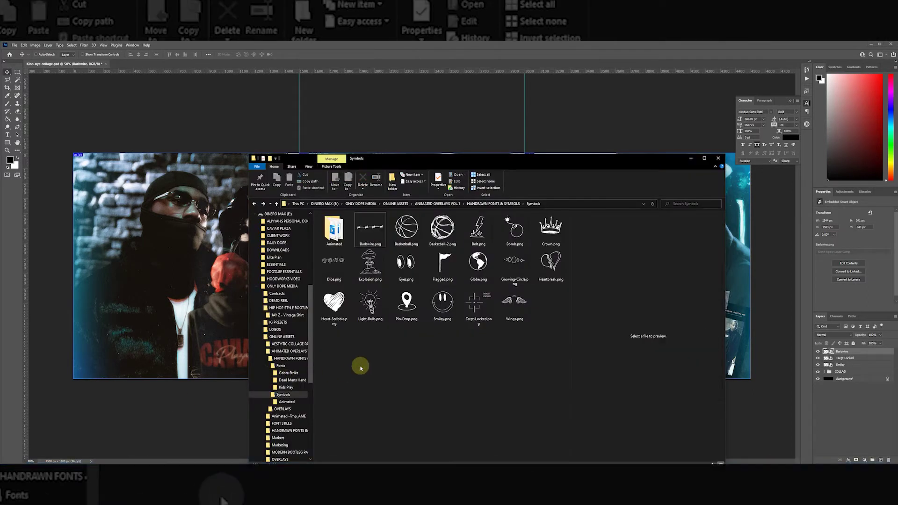
# Look through the Fonts folder of the overlay pack, then return to the collage in Photoshop
pyautogui.hotkey('alt', 'Up')
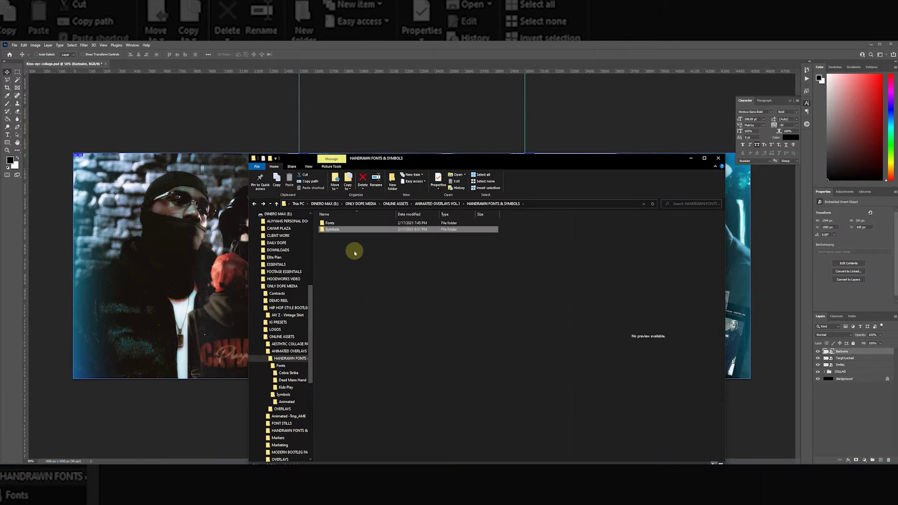
pyautogui.doubleClick(341, 223)
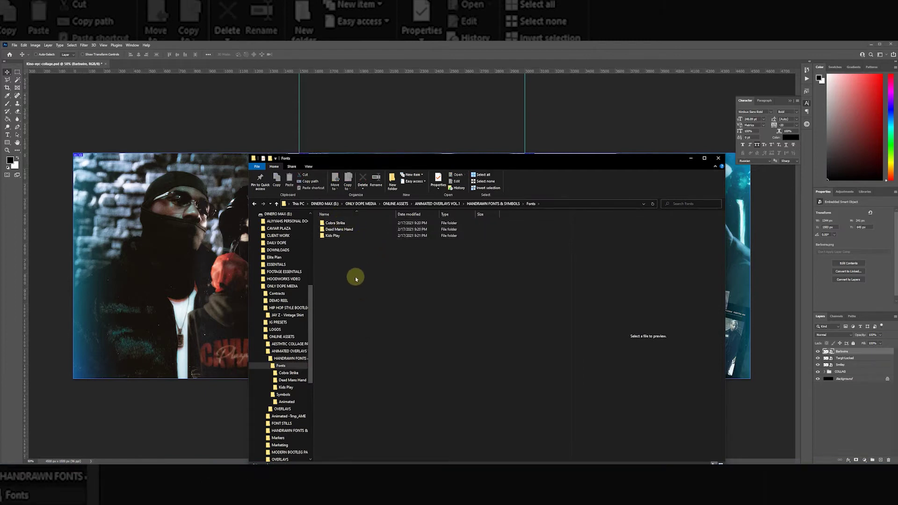
pyautogui.hotkey('alt', 'Up')
pyautogui.hotkey('alt', 'Up')
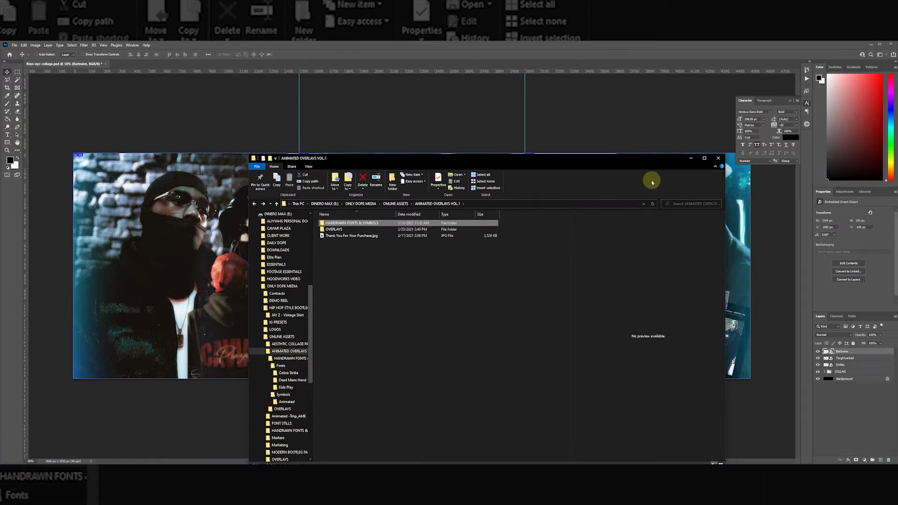
pyautogui.click(692, 160)
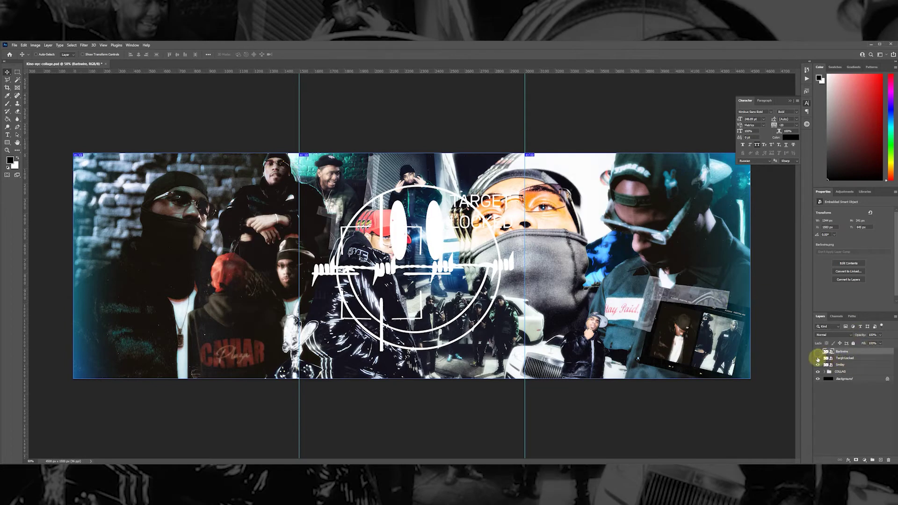
# Hide the barbed wire and Target Locked layers and move the smiley over the masked man at the collage's left end
pyautogui.moveTo(818, 366); pyautogui.dragTo(817, 351)
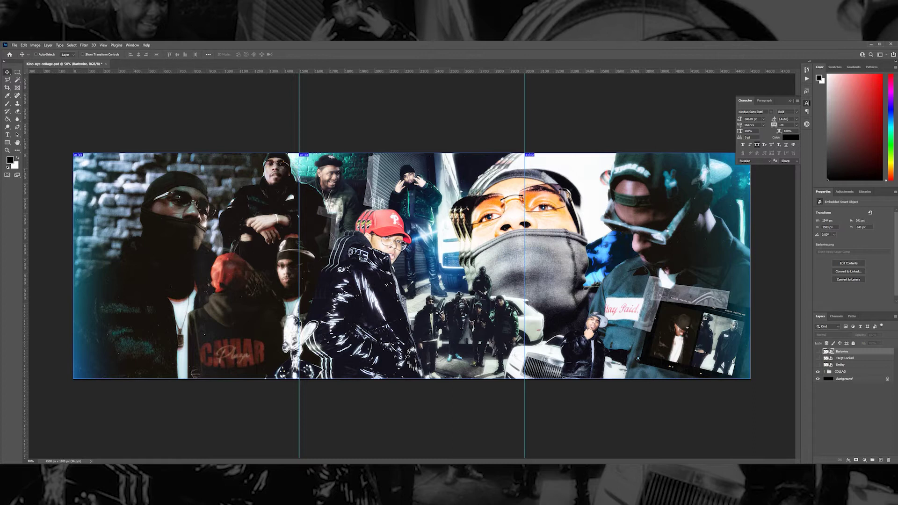
pyautogui.click(817, 365)
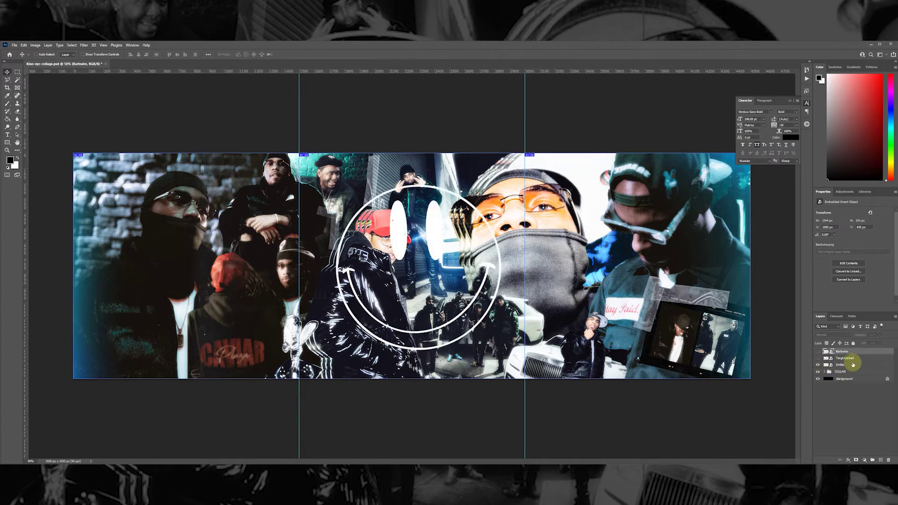
pyautogui.click(853, 365)
pyautogui.moveTo(378, 230); pyautogui.dragTo(139, 240)
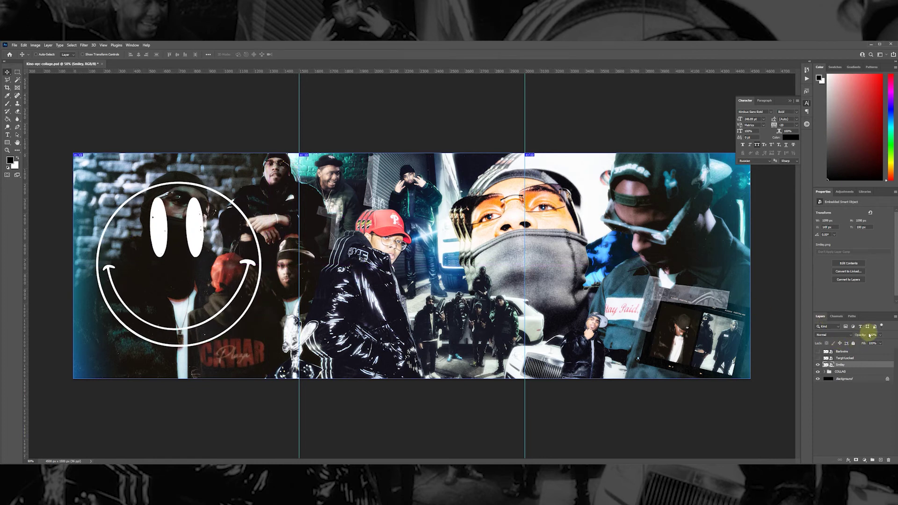
# Add a Color Overlay to the Smiley layer in yellow, hex ffd200
pyautogui.doubleClick(856, 367)
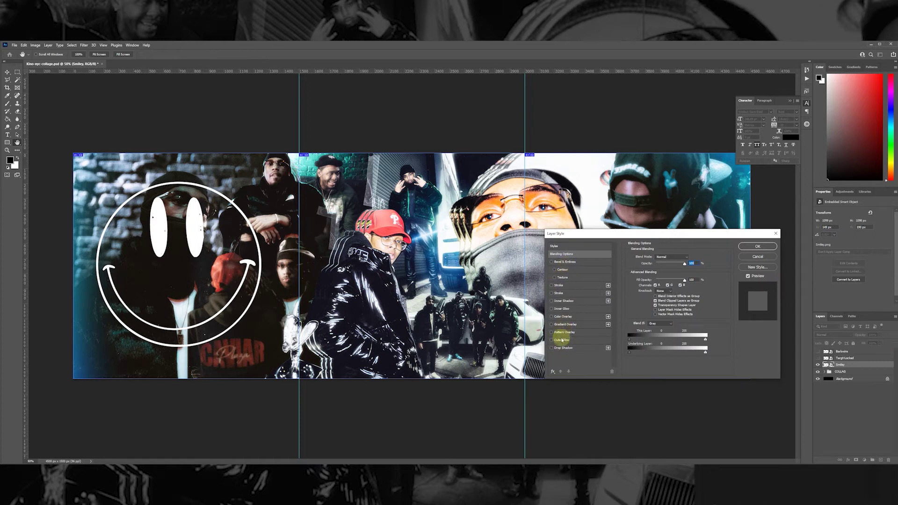
pyautogui.click(570, 317)
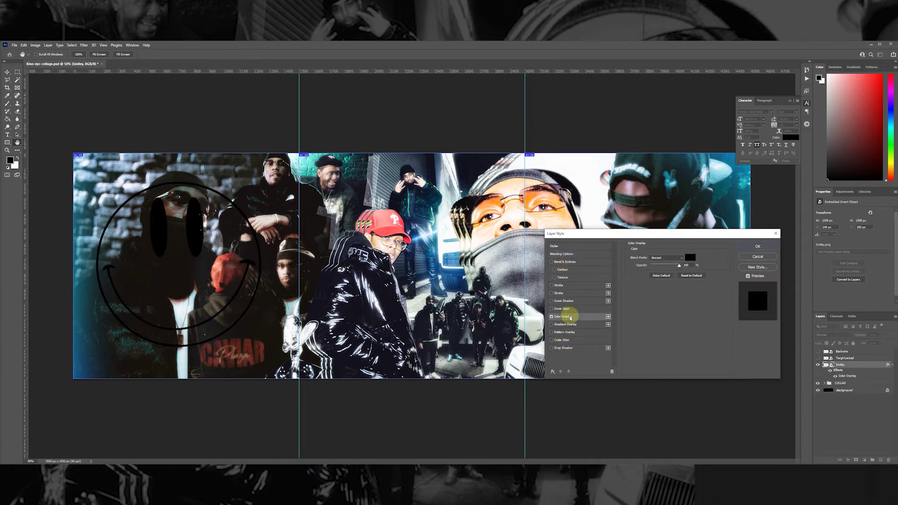
pyautogui.click(690, 257)
pyautogui.click(559, 303)
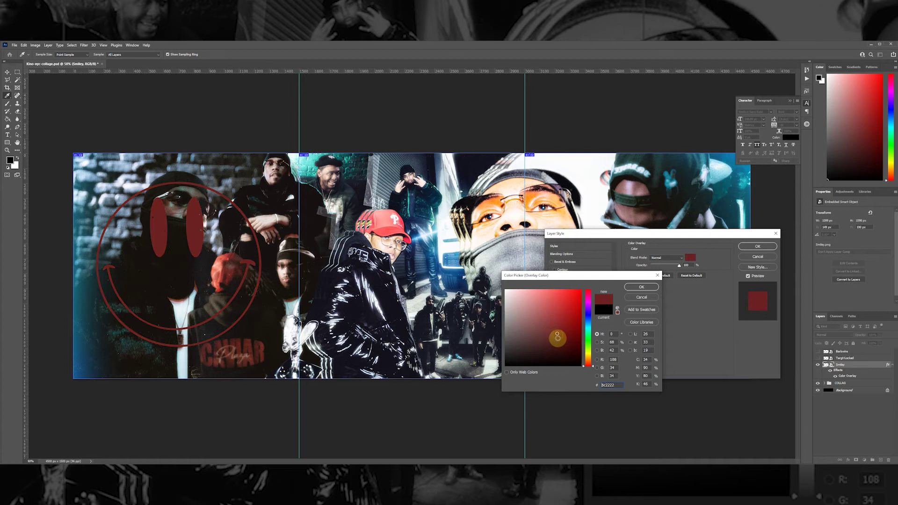
pyautogui.click(583, 324)
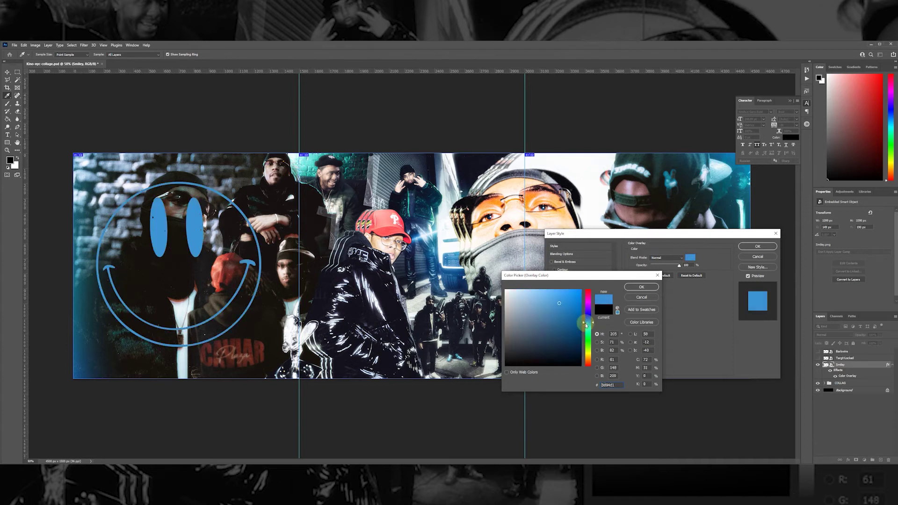
pyautogui.click(539, 314)
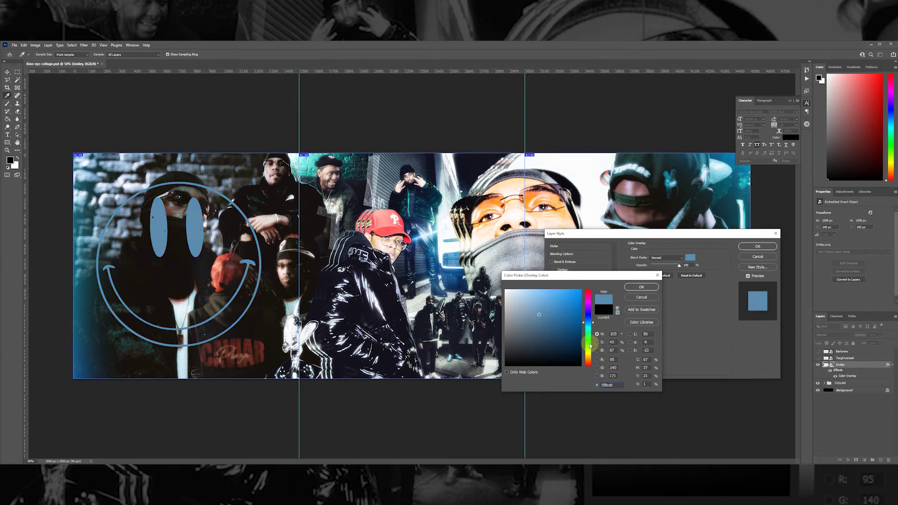
pyautogui.moveTo(590, 343); pyautogui.dragTo(584, 356)
pyautogui.moveTo(563, 314)
pyautogui.mouseDown()
pyautogui.moveTo(579, 284)
pyautogui.moveTo(597, 281)
pyautogui.mouseUp()
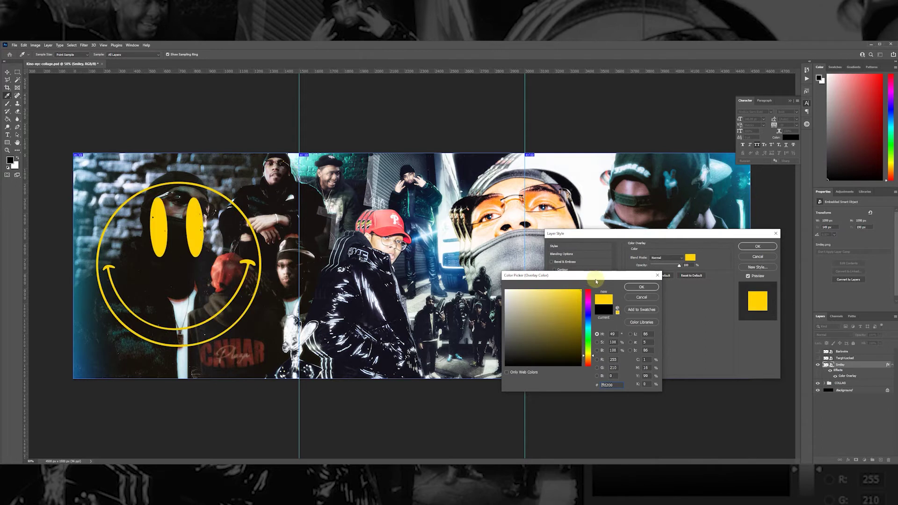
pyautogui.click(641, 286)
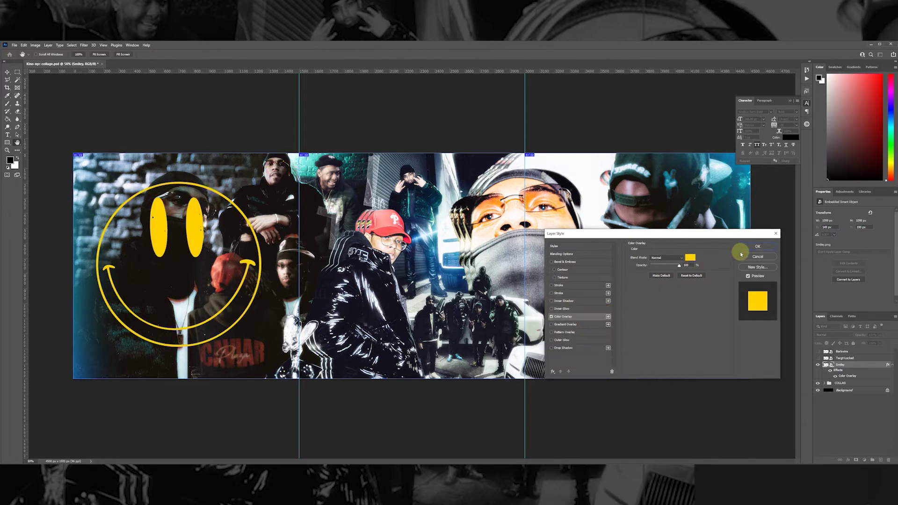
pyautogui.click(757, 246)
# Transform the smiley to 50% scale with a clockwise tilt of about 19°, positioned over the masked man's face
pyautogui.press('ctrl')
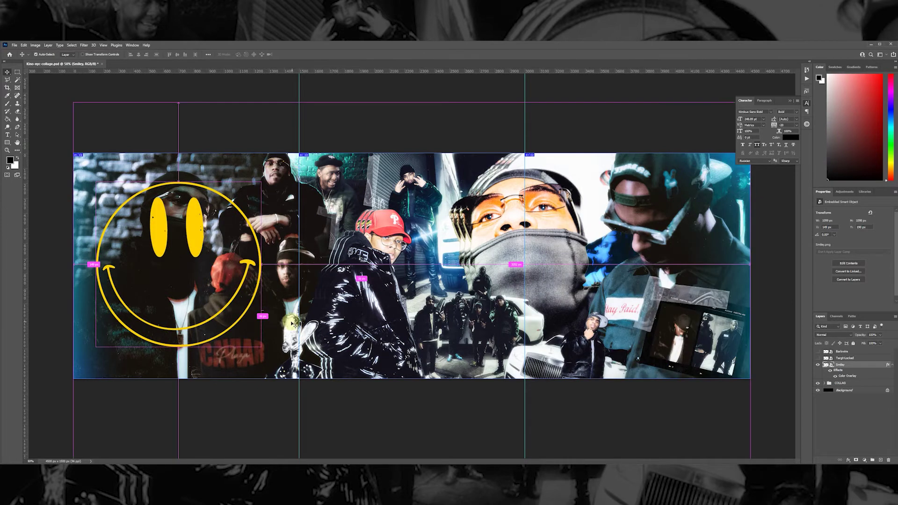
pyautogui.hotkey('ctrl', 't')
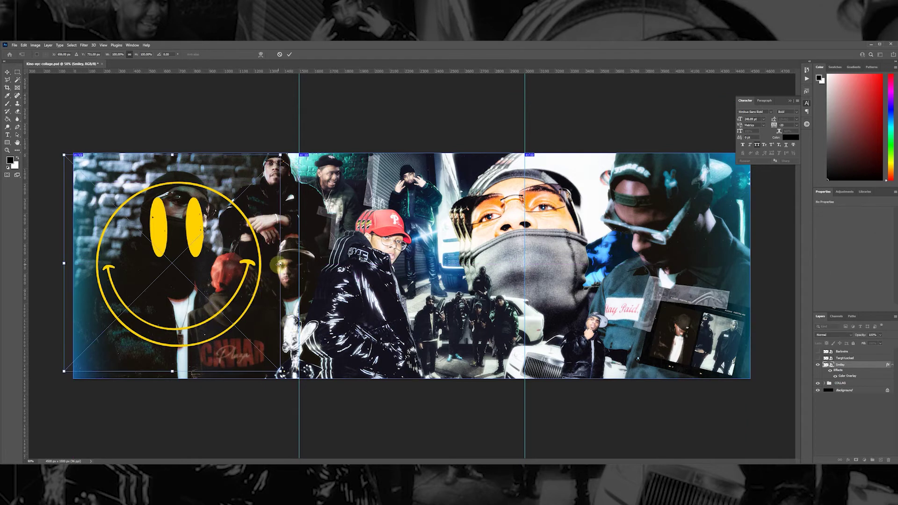
pyautogui.moveTo(281, 265); pyautogui.dragTo(186, 231)
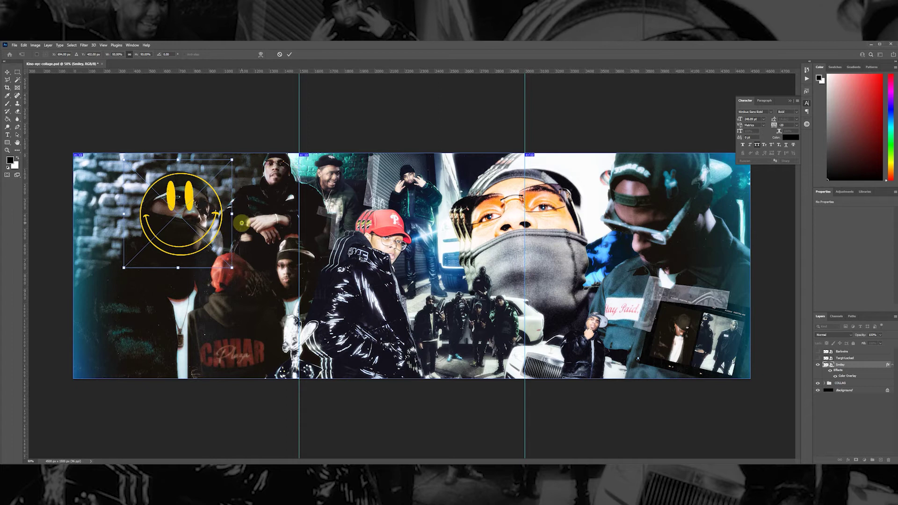
pyautogui.moveTo(241, 223); pyautogui.dragTo(189, 234)
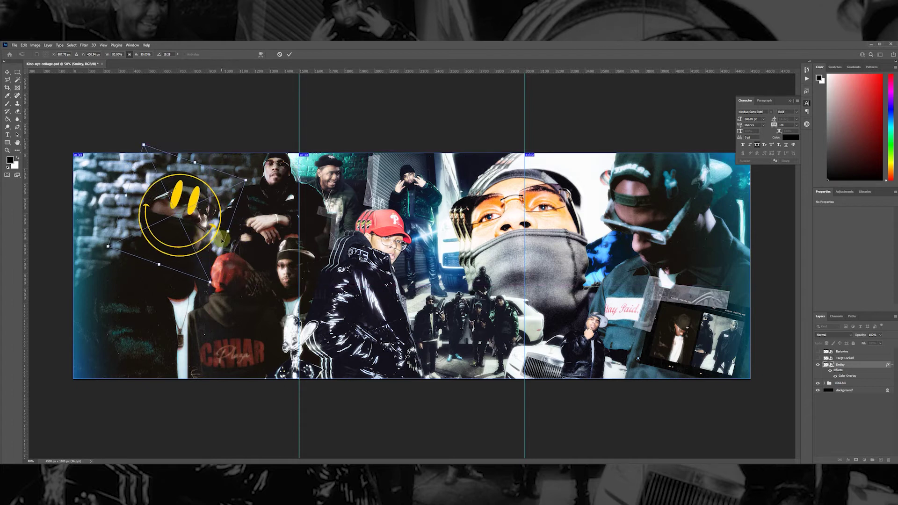
pyautogui.press('Return')
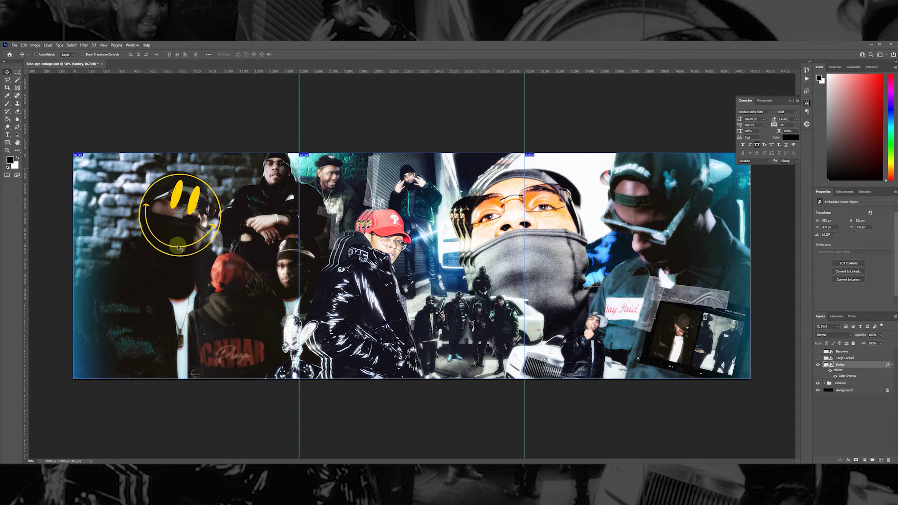
pyautogui.moveTo(174, 239)
pyautogui.mouseDown()
pyautogui.moveTo(685, 319)
pyautogui.moveTo(636, 234)
pyautogui.moveTo(515, 245)
pyautogui.moveTo(275, 309)
pyautogui.moveTo(174, 241)
pyautogui.mouseUp()
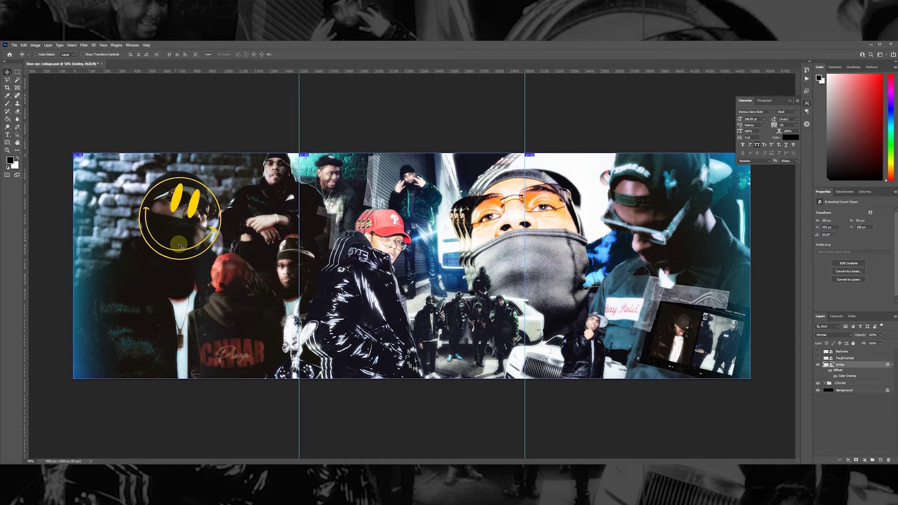
# Copy the hex code ffd200 from the Smiley layer's Color Overlay, keep the style as is and collapse its effects list
pyautogui.doubleClick(866, 365)
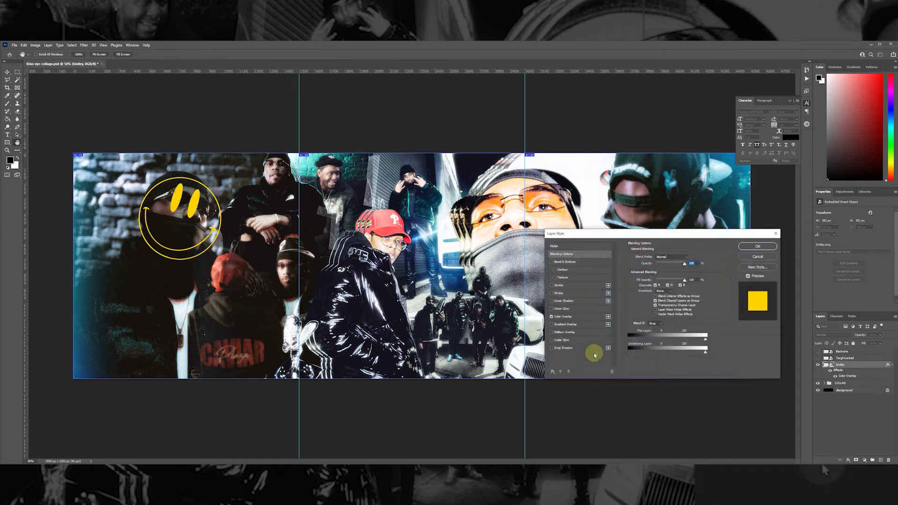
pyautogui.click(568, 316)
pyautogui.click(691, 257)
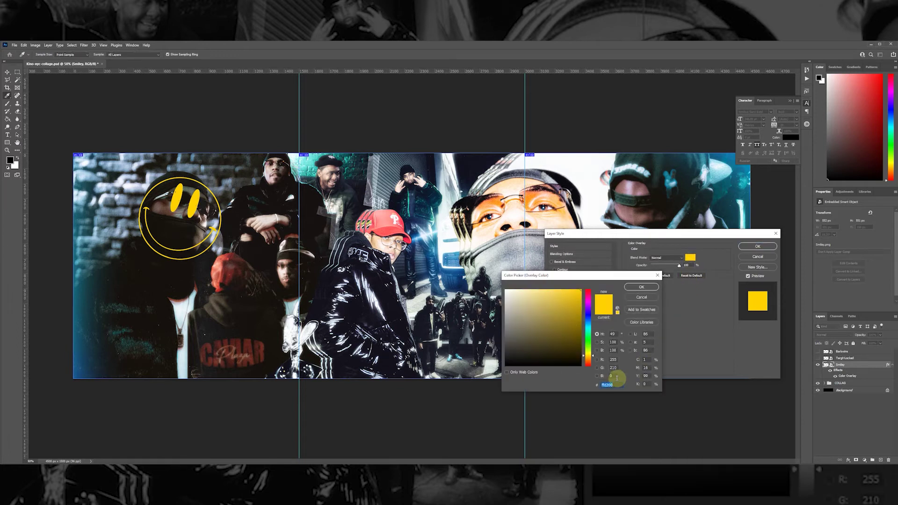
pyautogui.click(641, 287)
pyautogui.click(761, 247)
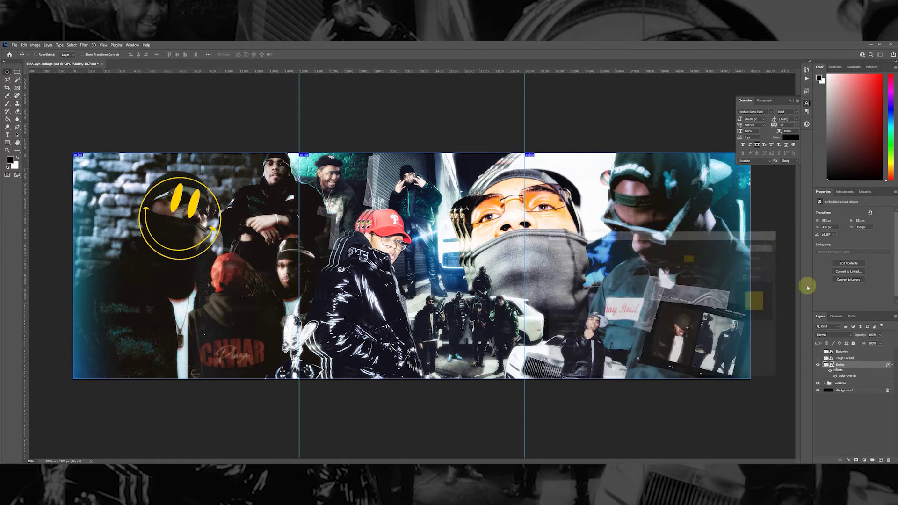
pyautogui.click(892, 368)
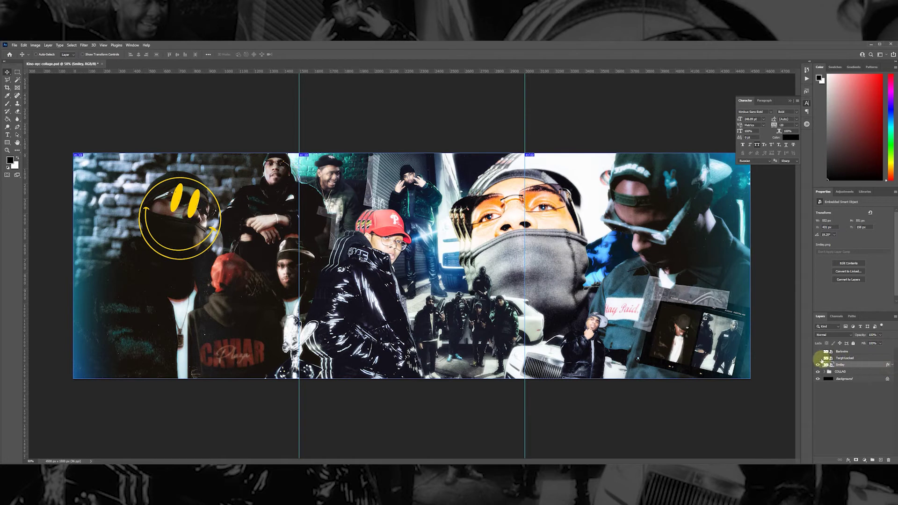
# Show the Barbwire layer and give it a yellow Color Overlay
pyautogui.click(817, 352)
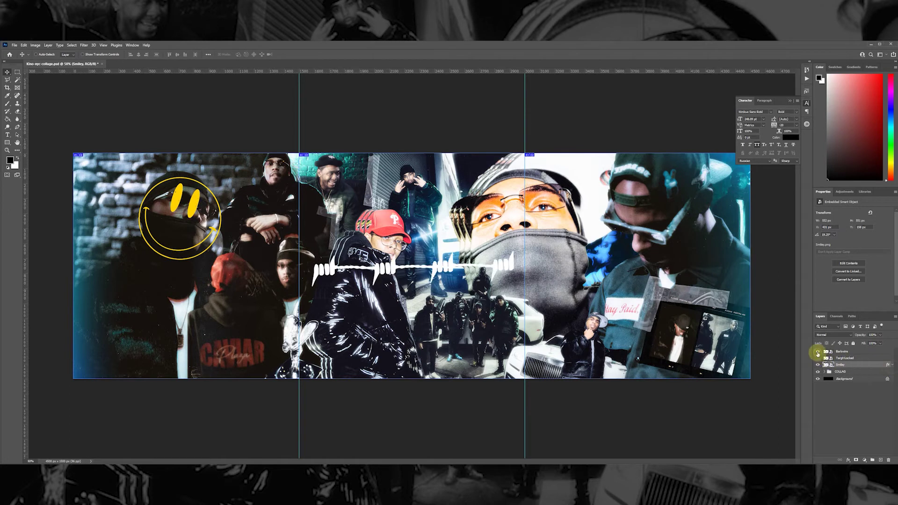
pyautogui.click(857, 352)
pyautogui.doubleClick(858, 354)
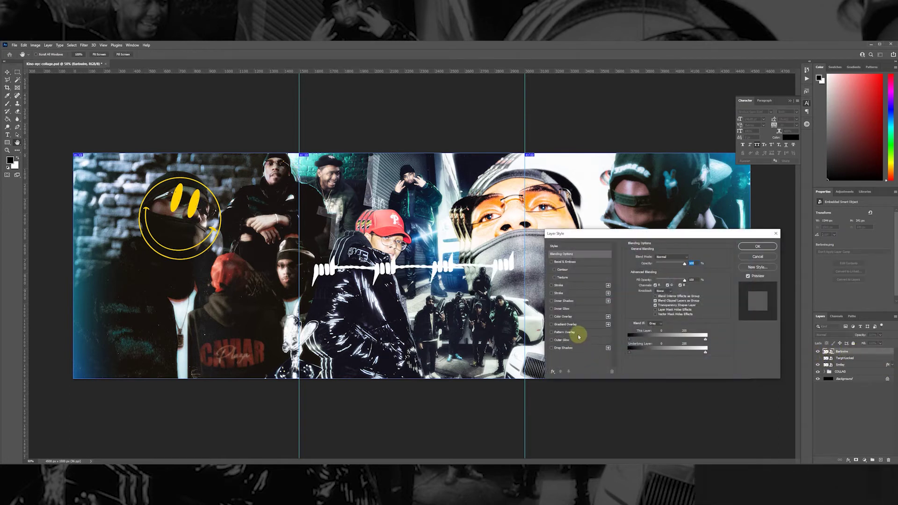
pyautogui.click(570, 319)
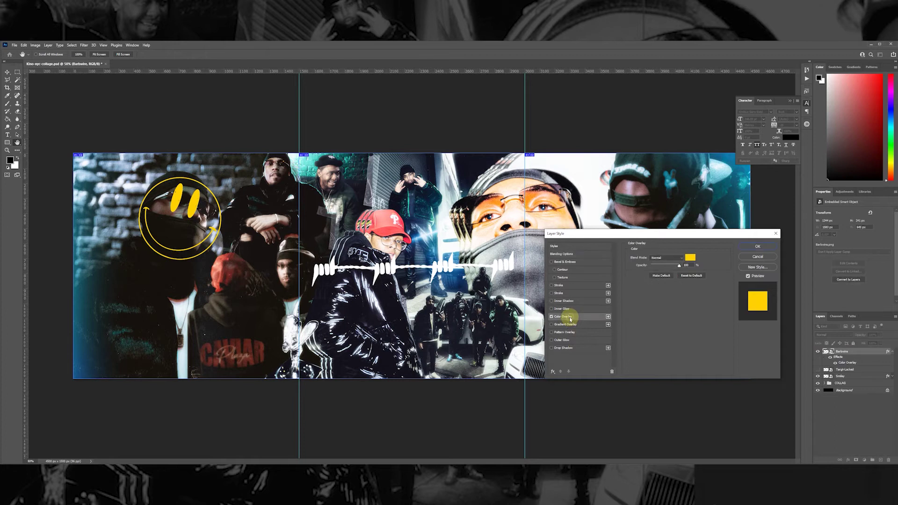
pyautogui.click(756, 247)
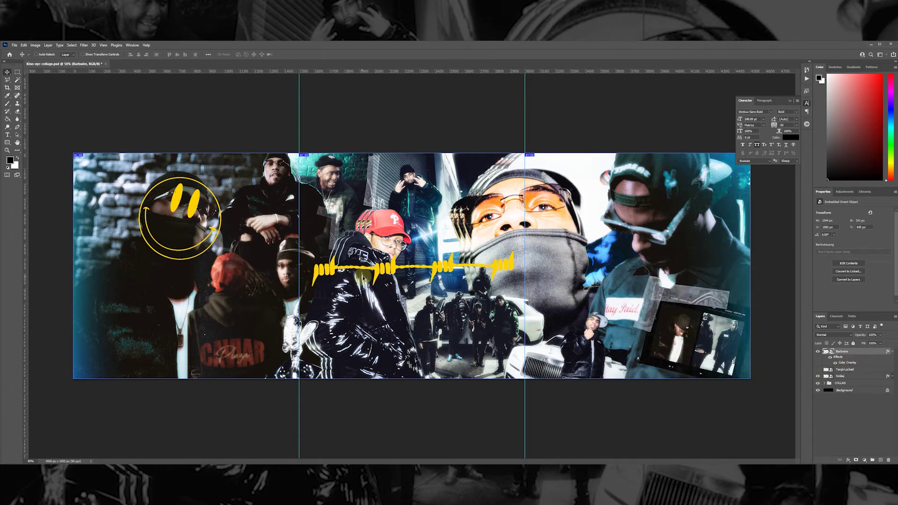
# Transform the barbed wire with a clockwise tilt of about 24° and place it diagonally across the collage's lower-left corner
pyautogui.moveTo(363, 279); pyautogui.dragTo(615, 197)
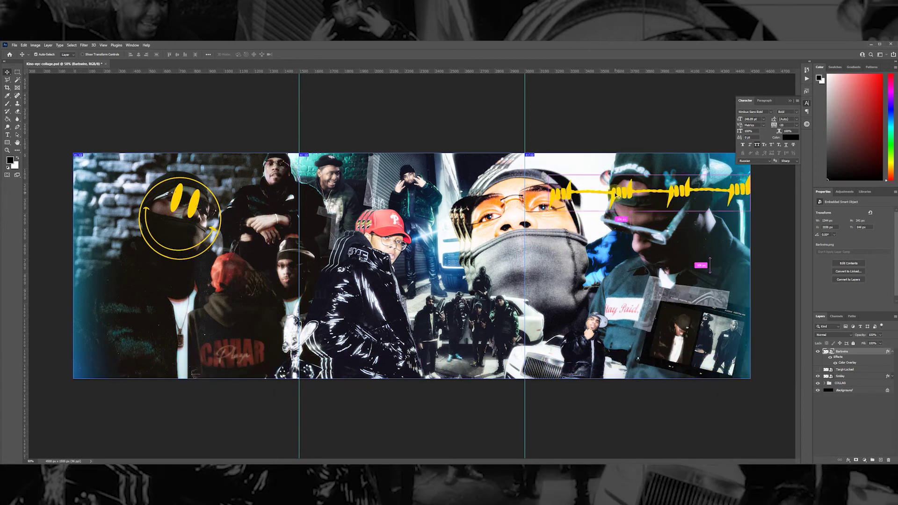
pyautogui.hotkey('ctrl', 't')
pyautogui.moveTo(527, 100); pyautogui.dragTo(616, 109)
pyautogui.moveTo(676, 215); pyautogui.dragTo(187, 362)
pyautogui.moveTo(269, 386); pyautogui.dragTo(271, 364)
pyautogui.press('Return')
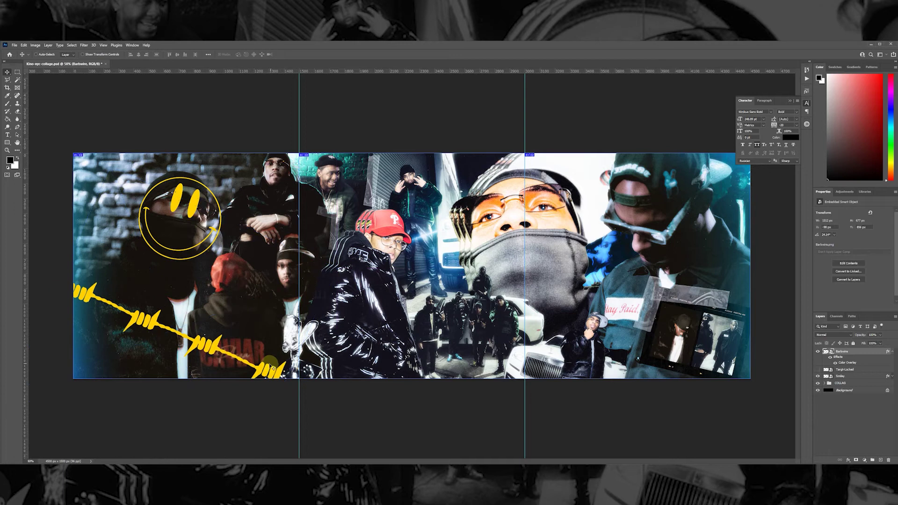
# Duplicate the barbed wire, scale the copy down across the collage's upper-right corner, and collapse both wire layers' effects
pyautogui.moveTo(239, 370); pyautogui.dragTo(724, 186)
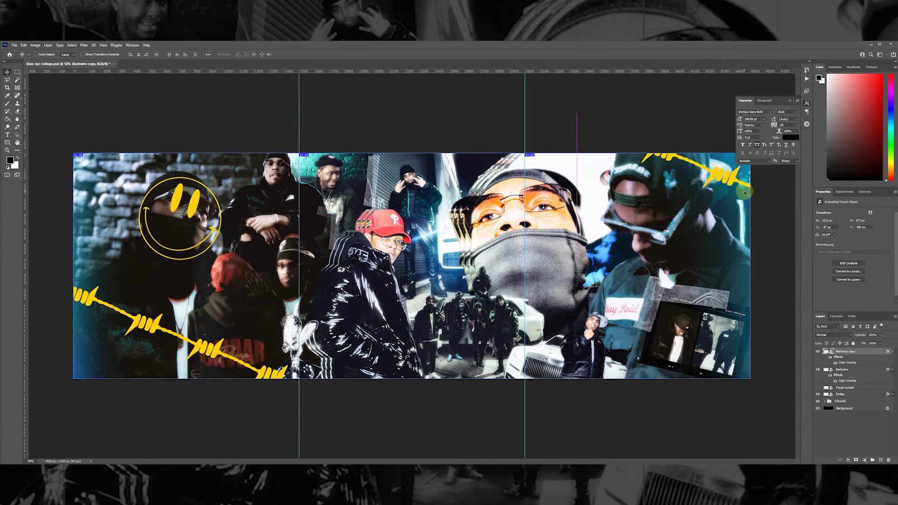
pyautogui.hotkey('ctrl', 't')
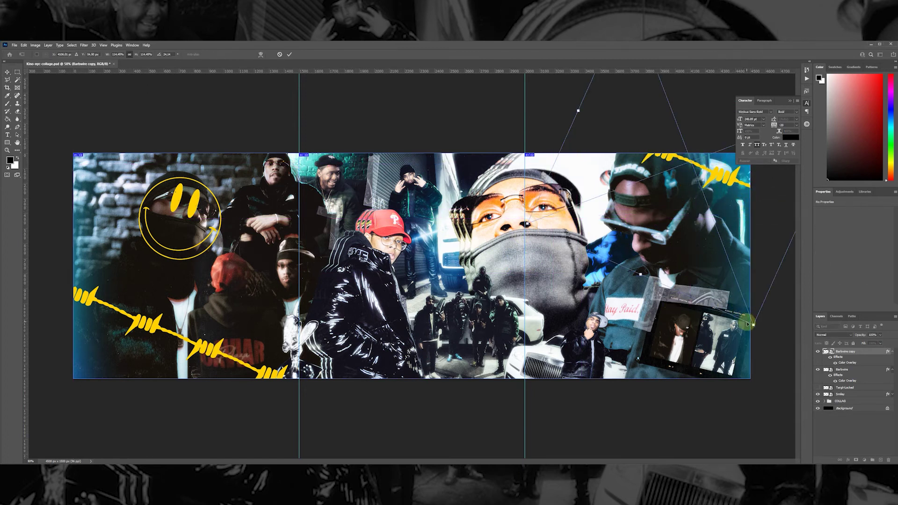
pyautogui.moveTo(751, 318); pyautogui.dragTo(728, 176)
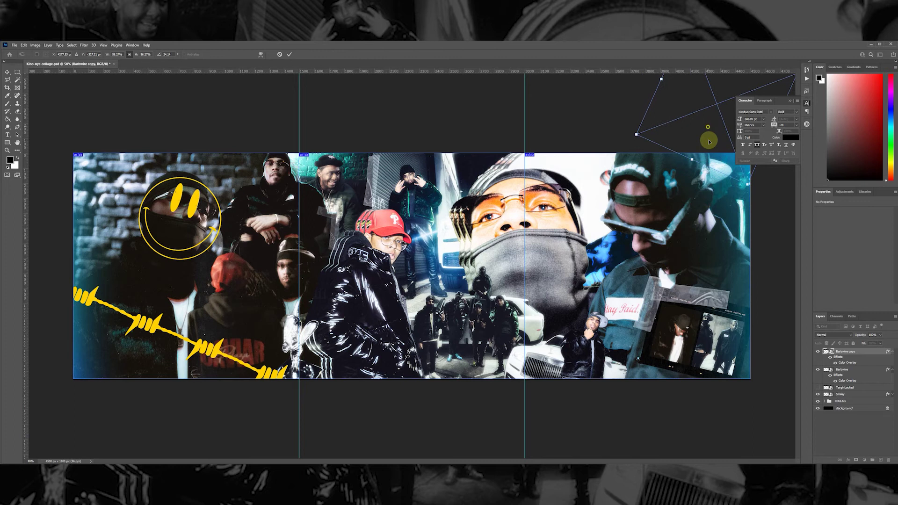
pyautogui.moveTo(707, 130); pyautogui.dragTo(706, 199)
pyautogui.moveTo(770, 200); pyautogui.dragTo(730, 178)
pyautogui.press('Return')
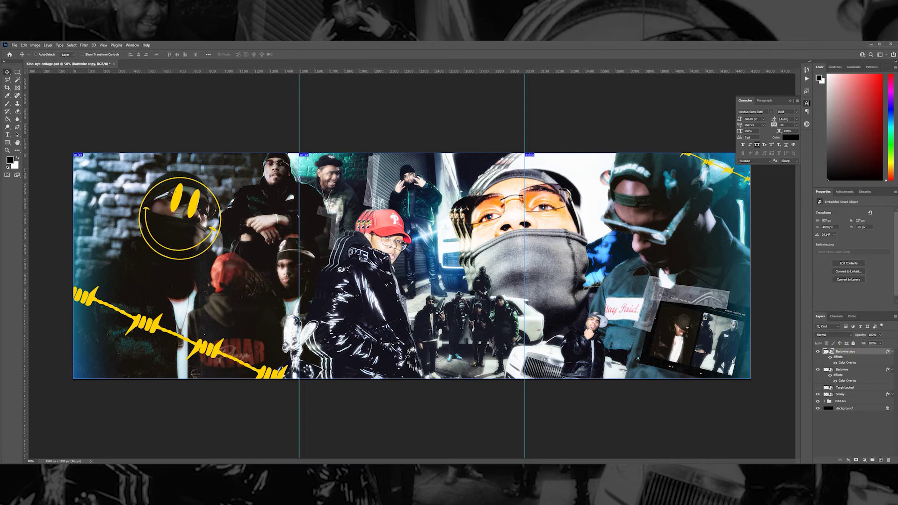
pyautogui.click(893, 354)
pyautogui.click(892, 357)
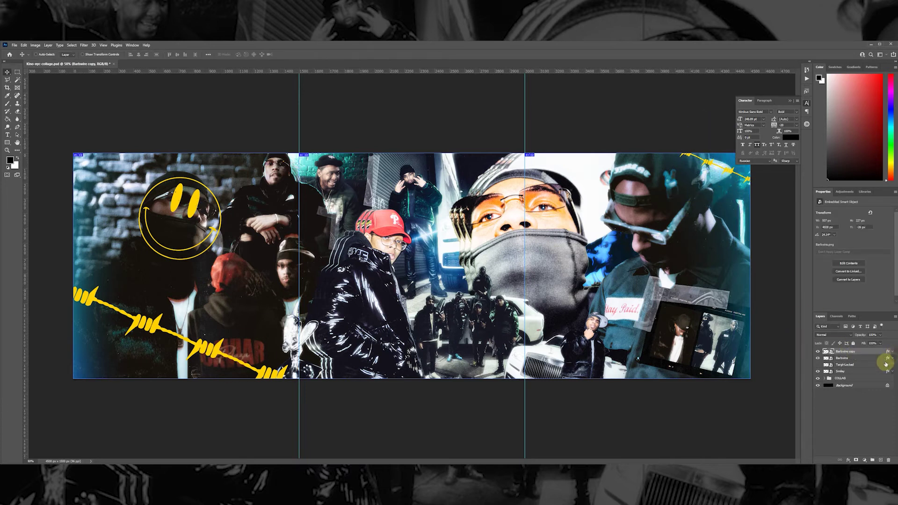
# Show the Target Locked layer, apply a yellow Color Overlay to it and collapse its effects list
pyautogui.click(818, 365)
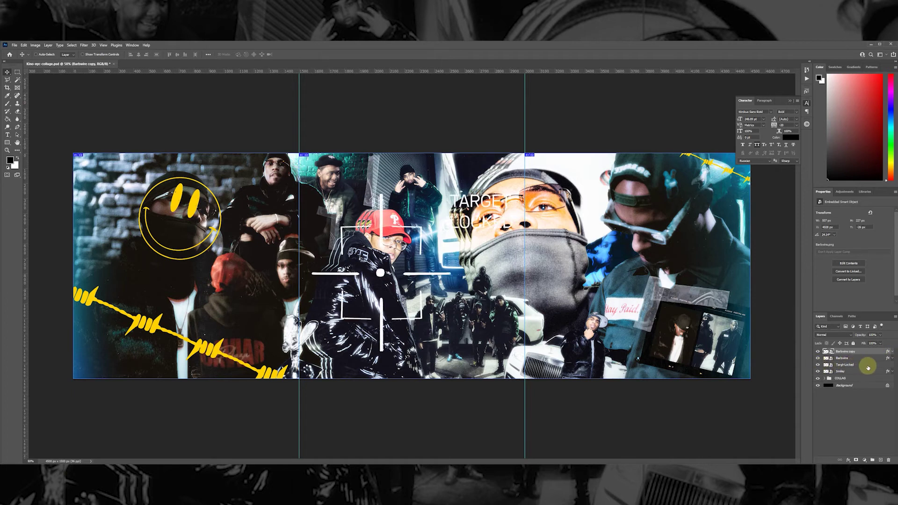
pyautogui.click(870, 366)
pyautogui.doubleClick(870, 366)
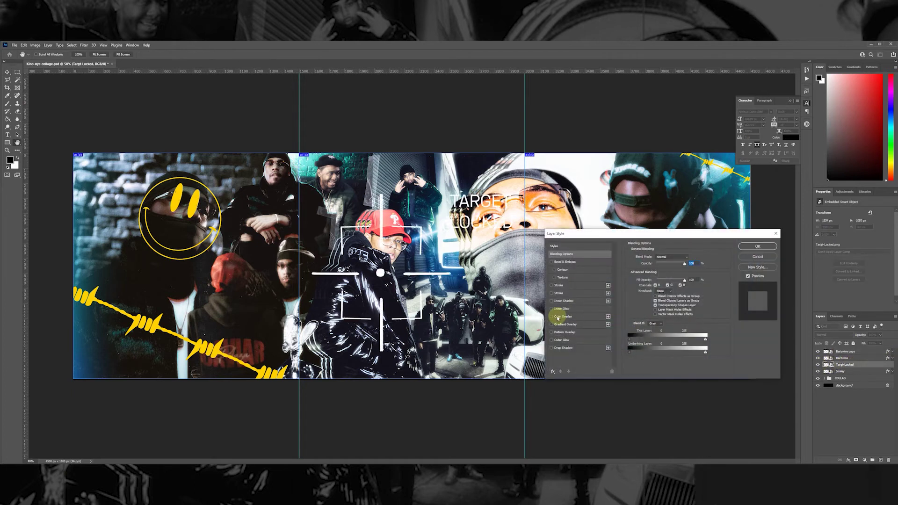
pyautogui.click(558, 317)
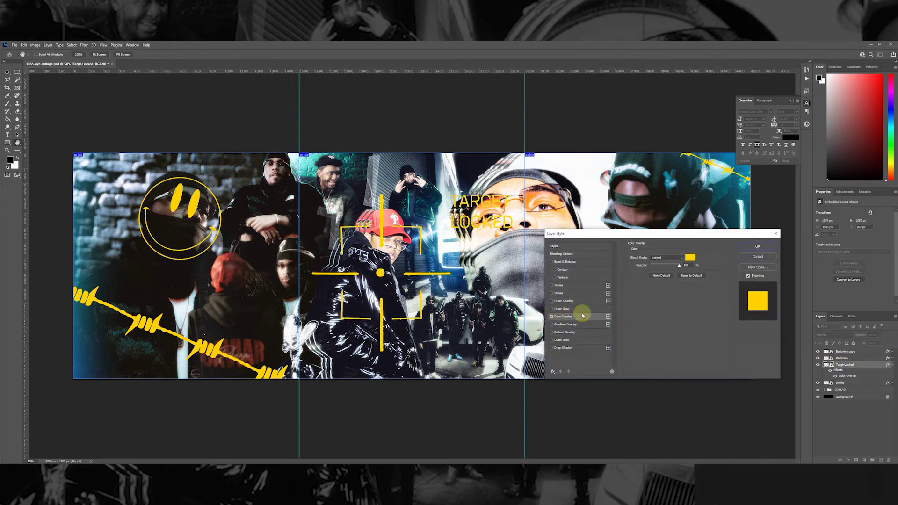
pyautogui.click(757, 246)
pyautogui.click(891, 366)
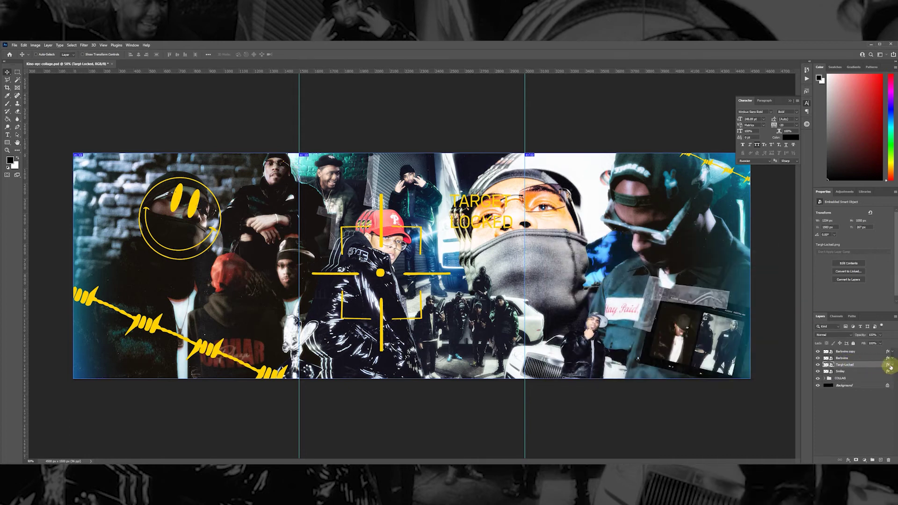
# Scale the Target Locked graphic to about 34% and position its crosshair over the man in the taped photo at the collage's lower right
pyautogui.hotkey('ctrl', 't')
pyautogui.moveTo(520, 266); pyautogui.dragTo(617, 324)
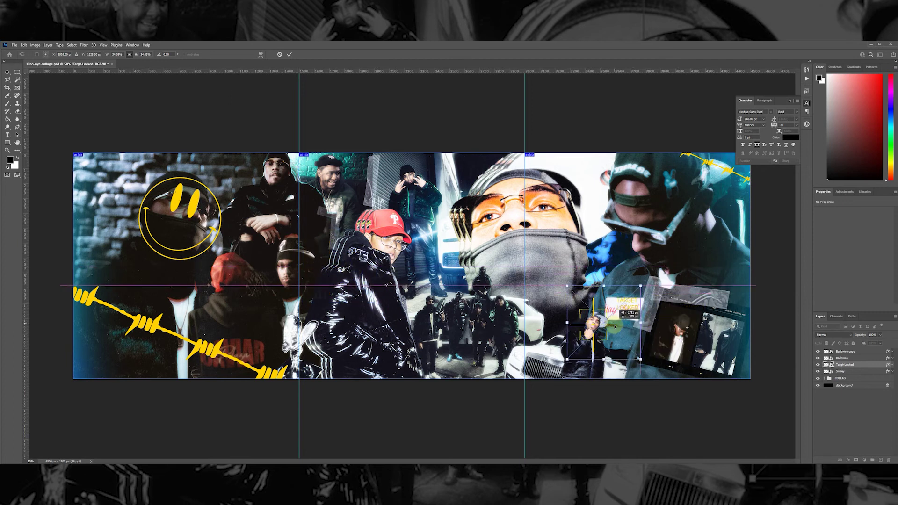
pyautogui.moveTo(615, 326); pyautogui.dragTo(701, 329)
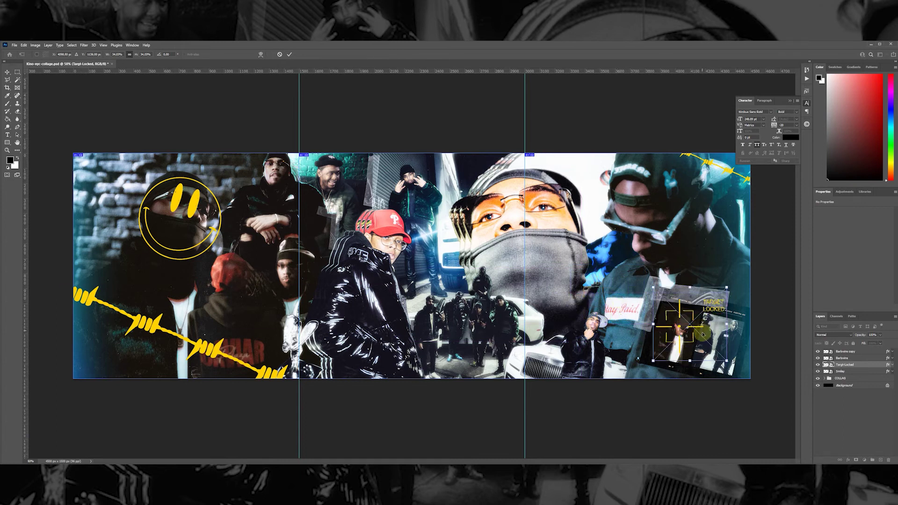
pyautogui.press('Return')
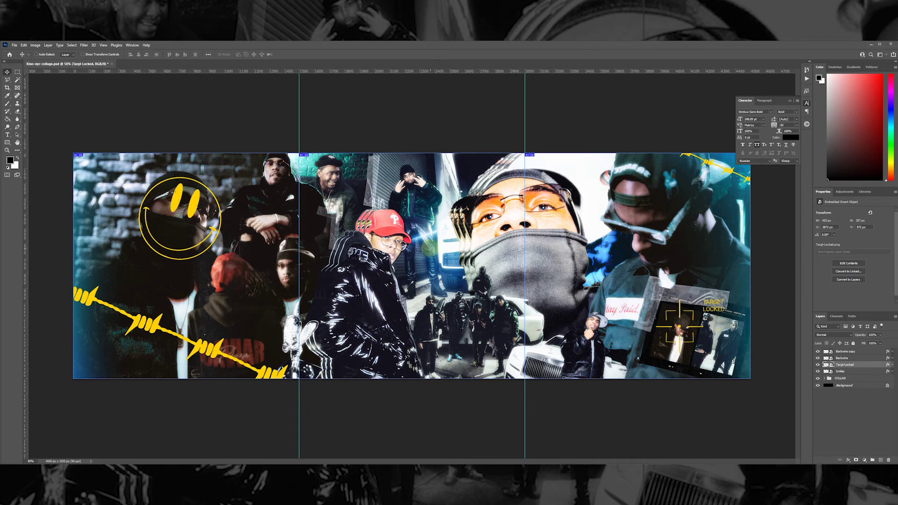
# Add a text layer reading DOPE over the man in the black puffer jacket
pyautogui.press('t')
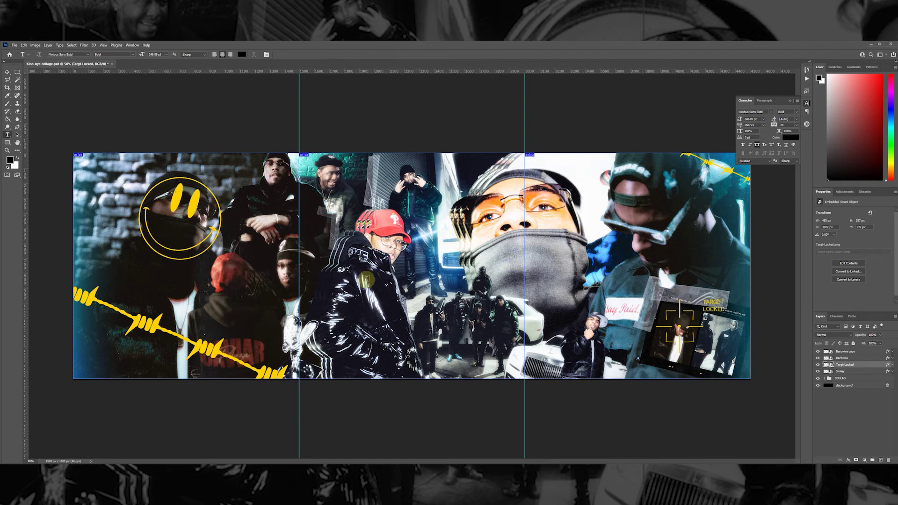
pyautogui.click(390, 313)
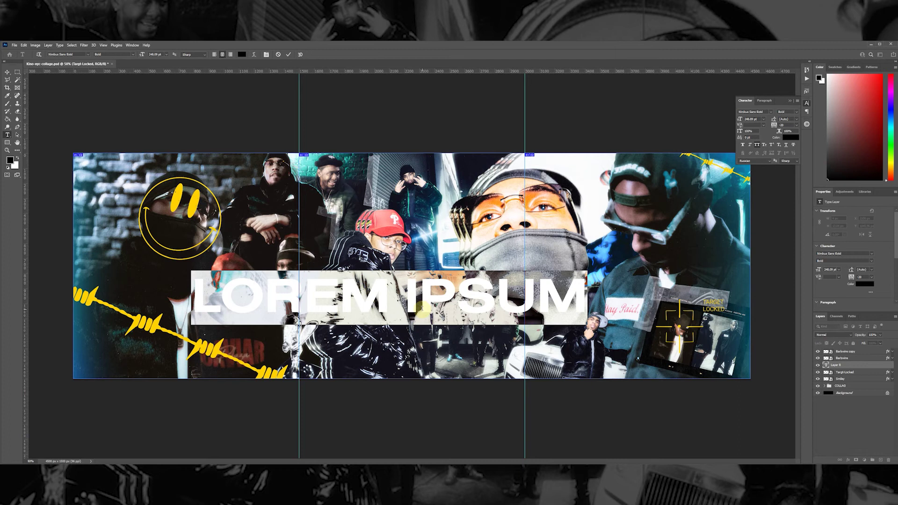
pyautogui.write('D')
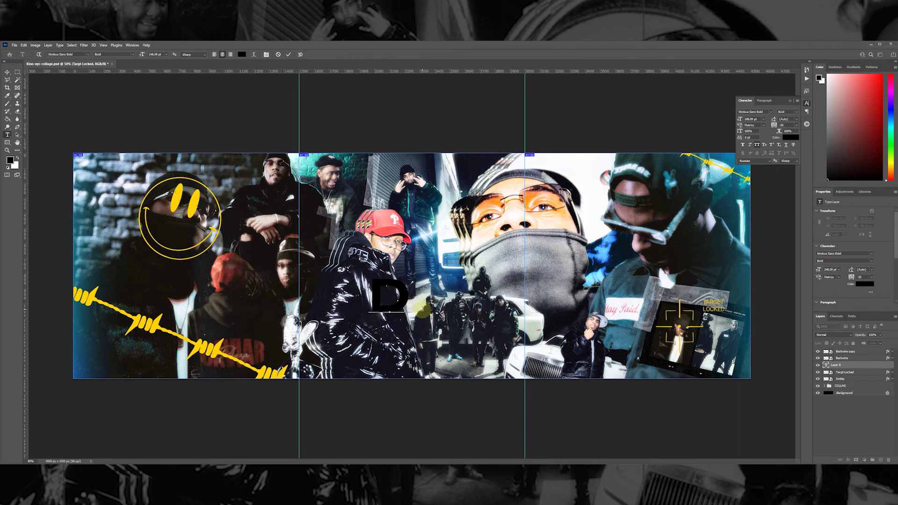
pyautogui.write('OPE')
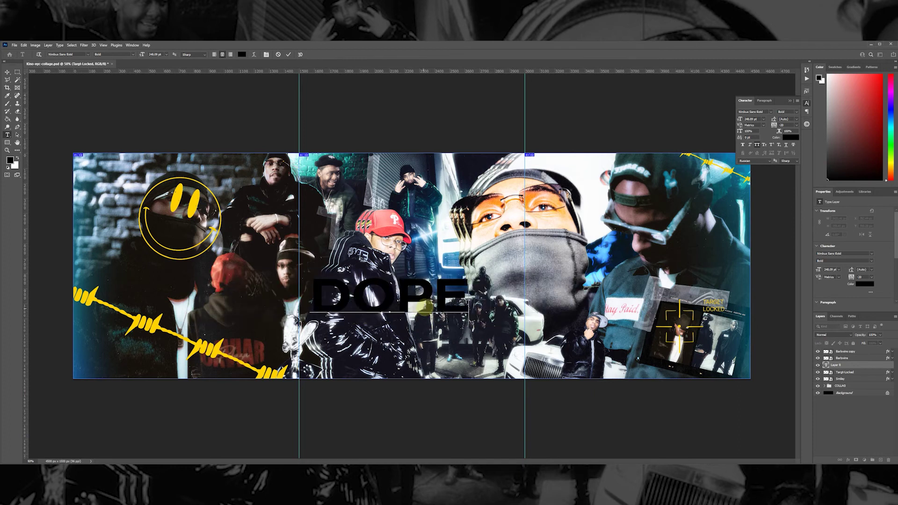
pyautogui.hotkey('ctrl', 'Return')
# Set the DOPE text's colour to yellow, hex ffd200, and its font to Kids Play Regular
pyautogui.click(790, 137)
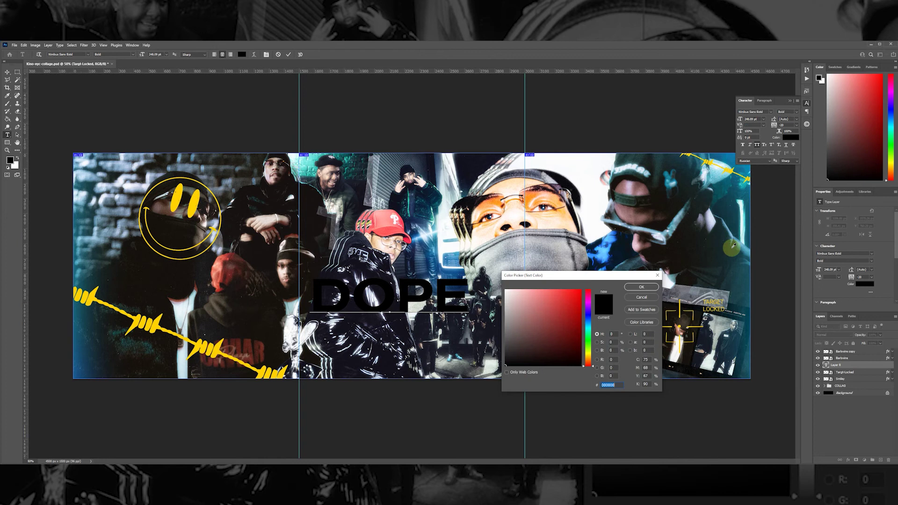
pyautogui.hotkey('ctrl', 'v')
pyautogui.click(633, 287)
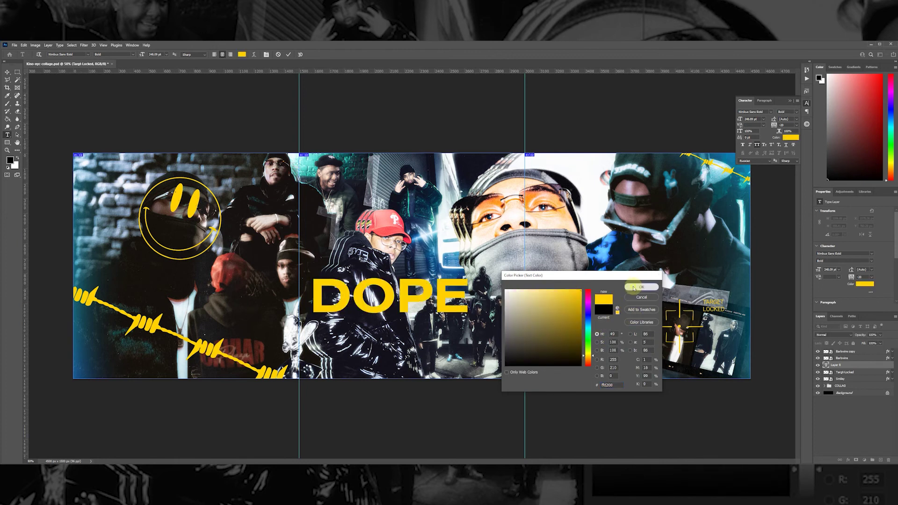
pyautogui.click(762, 112)
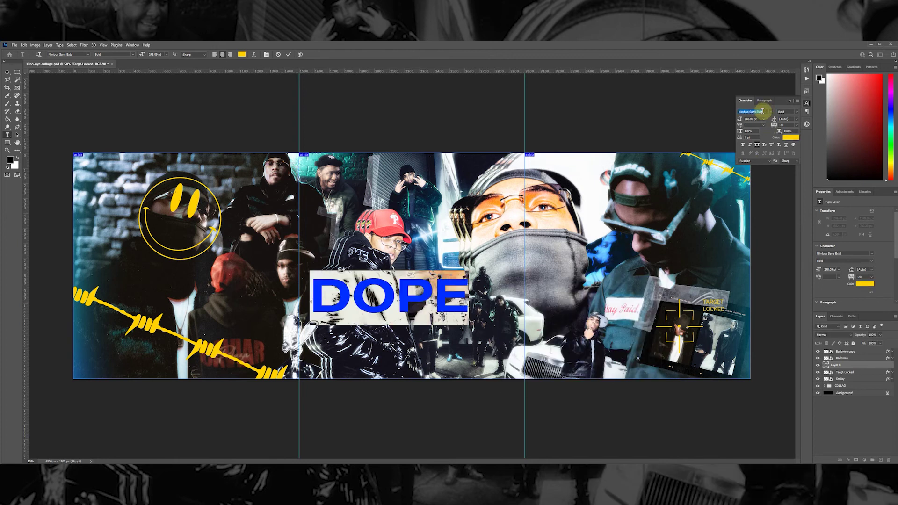
pyautogui.write('Kids Play')
pyautogui.press('Return')
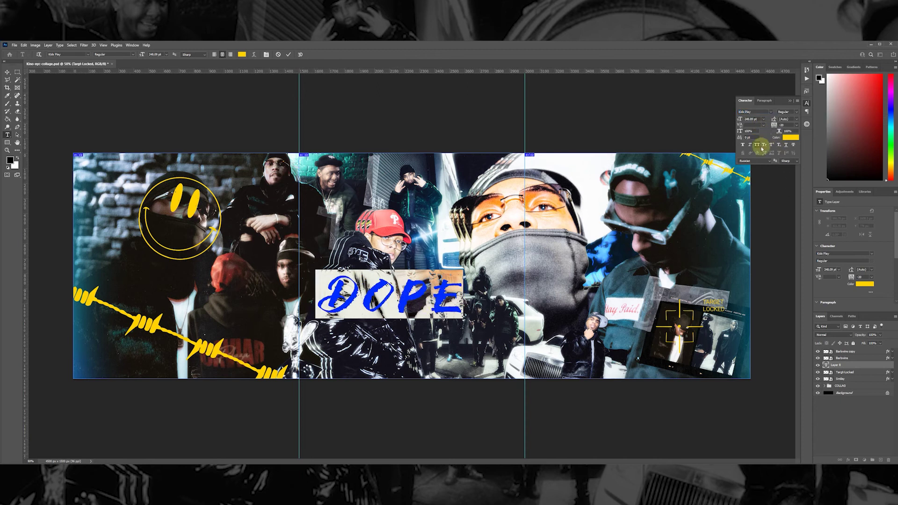
# Replace the letters OPE in the DOPE text with lowercase ope
pyautogui.click(402, 307)
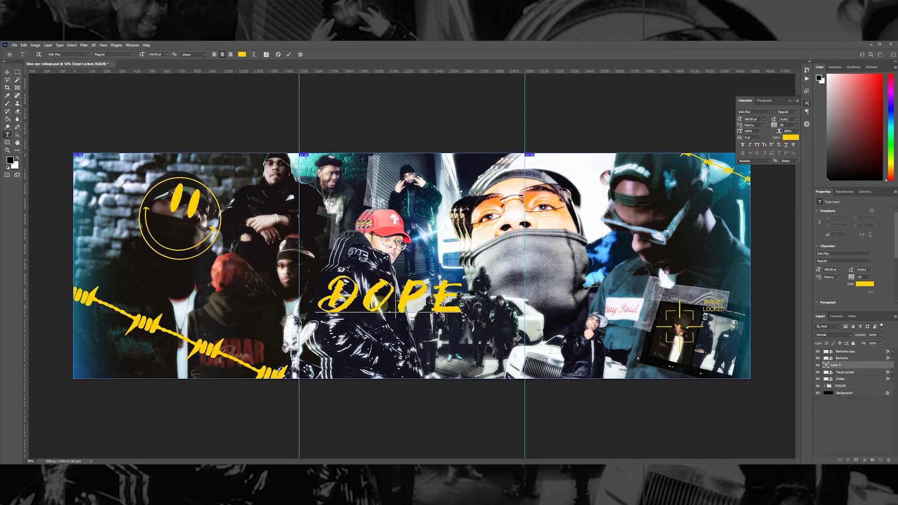
pyautogui.moveTo(359, 300); pyautogui.dragTo(470, 297)
pyautogui.write('ope')
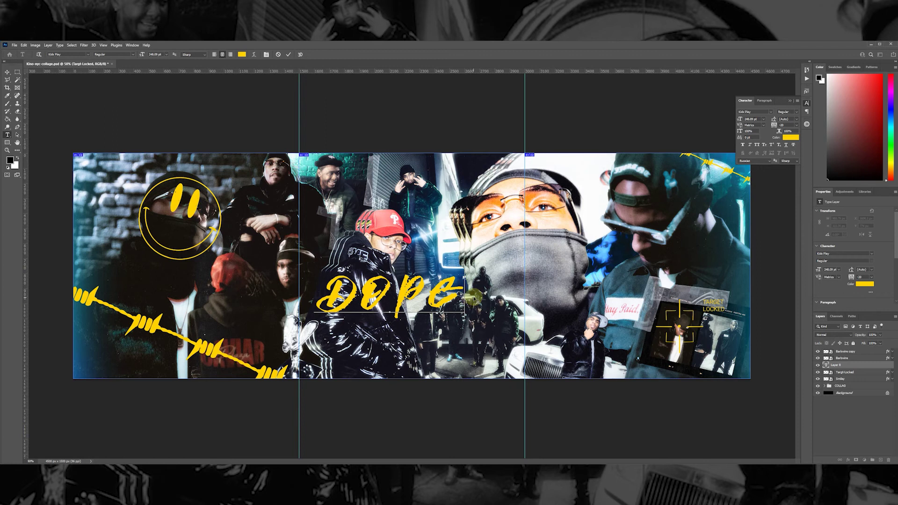
pyautogui.doubleClick(444, 300)
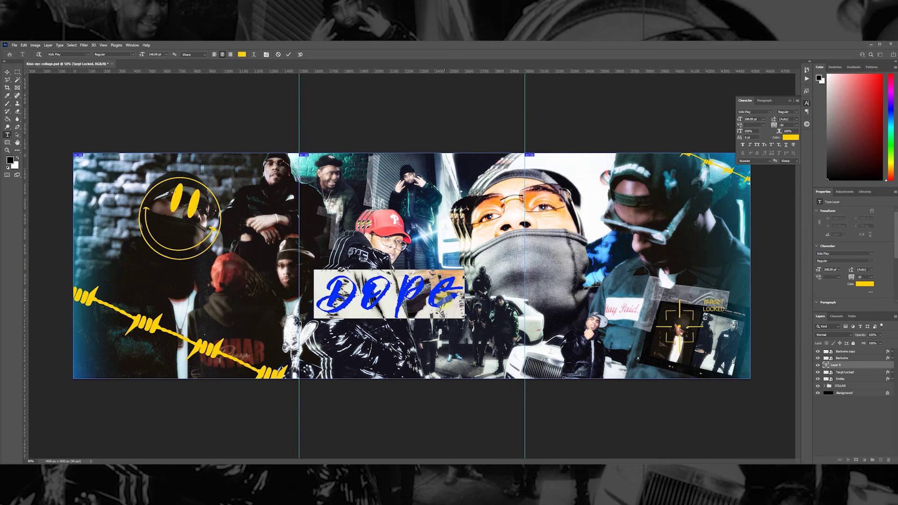
pyautogui.click(460, 295)
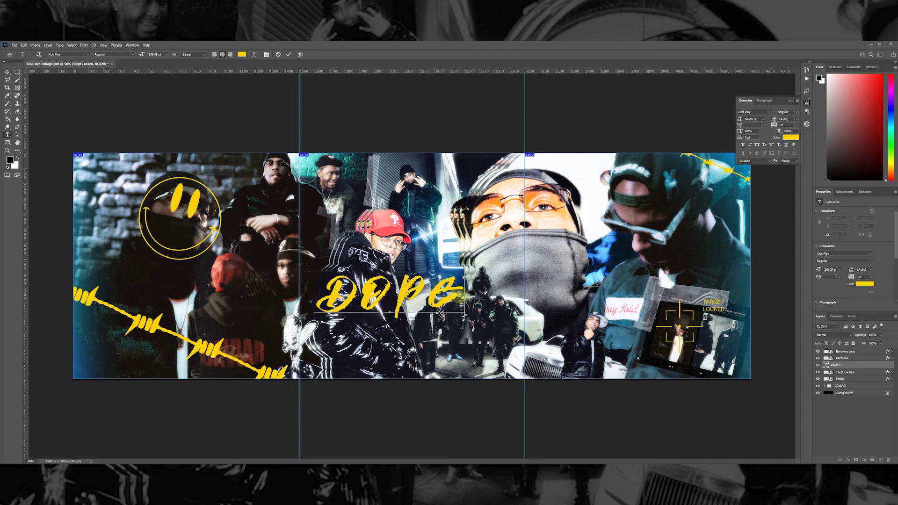
# Append the number 123 to the Dope text, correcting the digits entered by mistake
pyautogui.write('10')
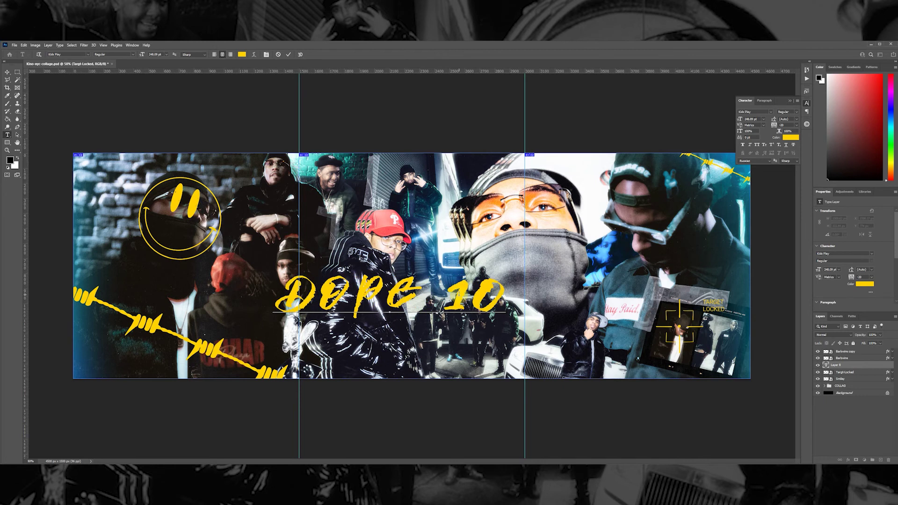
pyautogui.write('5.50')
pyautogui.press('BackSpace')
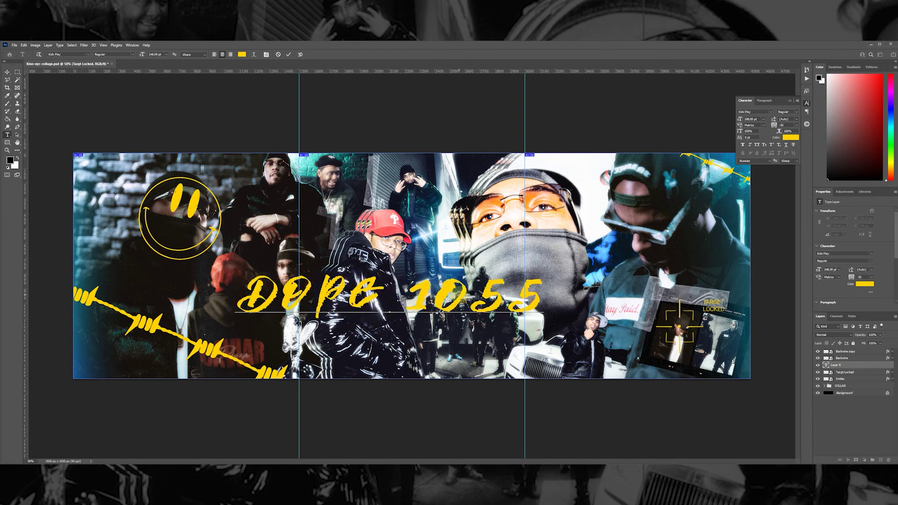
pyautogui.press('BackSpace')
pyautogui.press('BackSpace')
pyautogui.press('BackSpace')
pyautogui.press('BackSpace')
pyautogui.press('BackSpace')
pyautogui.press('BackSpace')
pyautogui.write('123')
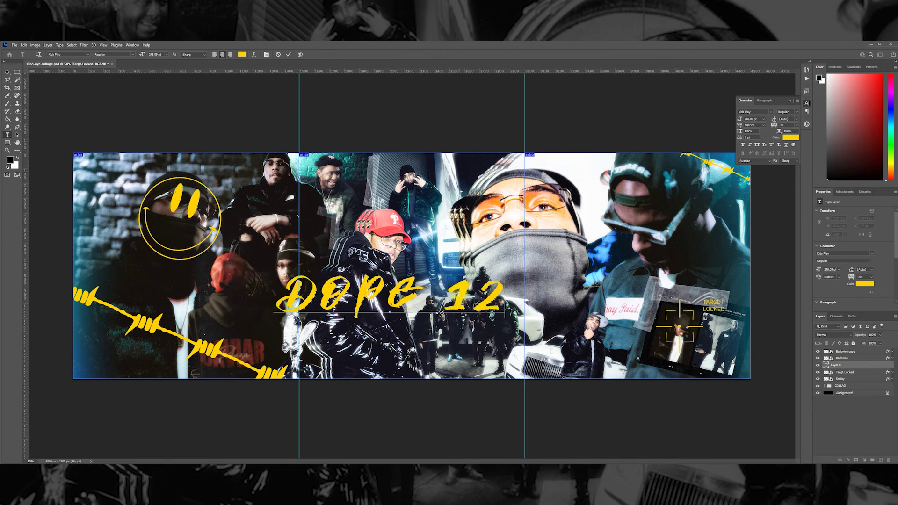
# Set the whole Dope 123 text to the Dead Mans Hand font and move it slightly down and to the right
pyautogui.doubleClick(459, 295)
pyautogui.tripleClick(447, 300)
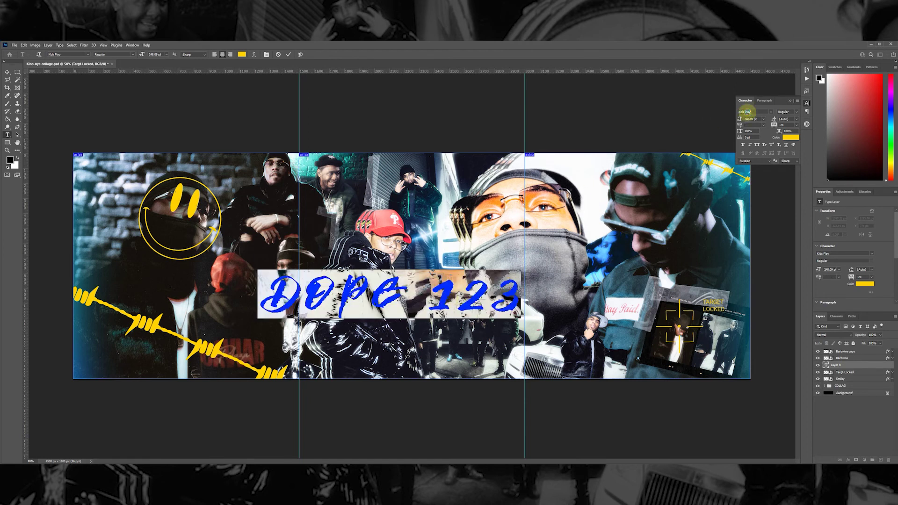
pyautogui.write('dea')
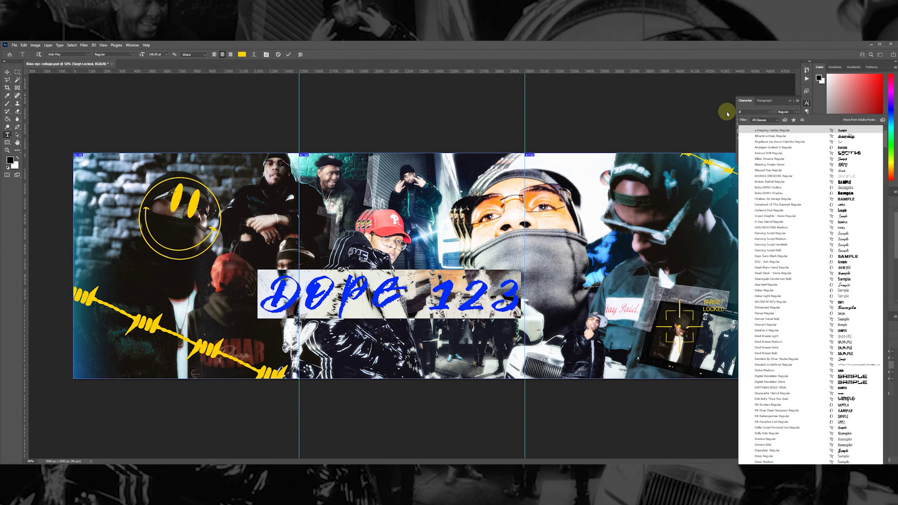
pyautogui.click(795, 131)
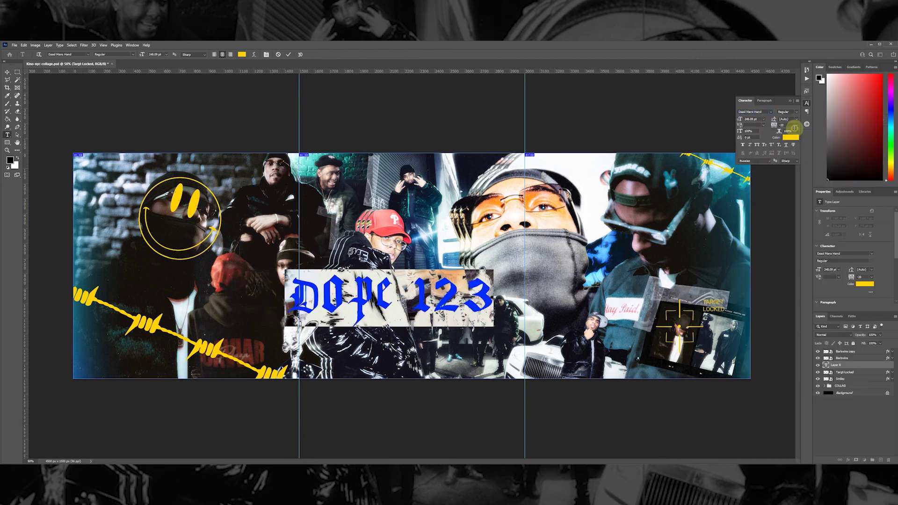
pyautogui.moveTo(393, 346); pyautogui.dragTo(431, 349)
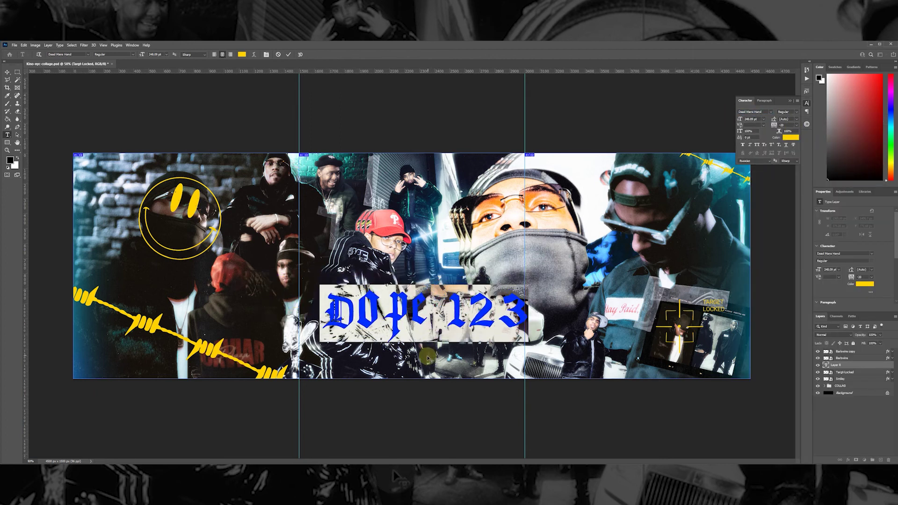
pyautogui.click(448, 331)
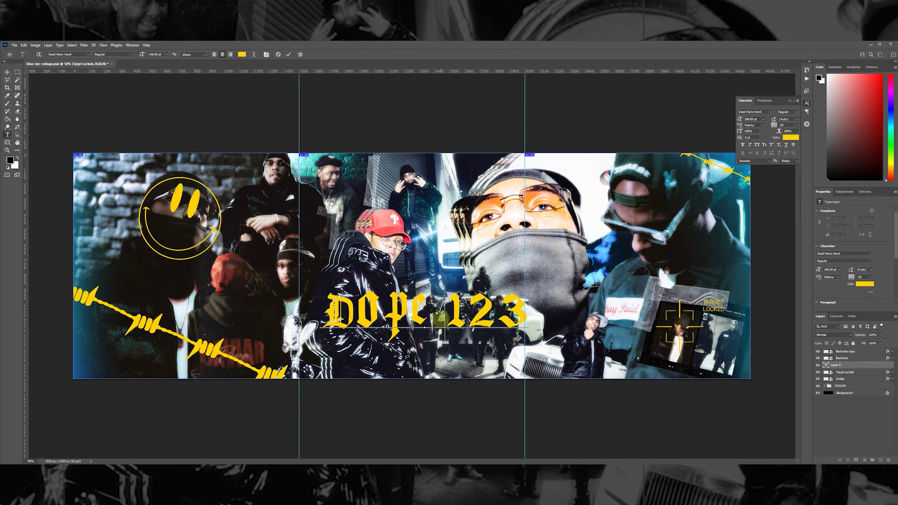
# Toggle All Caps on the whole Dope 123 text and leave it switched on
pyautogui.tripleClick(448, 332)
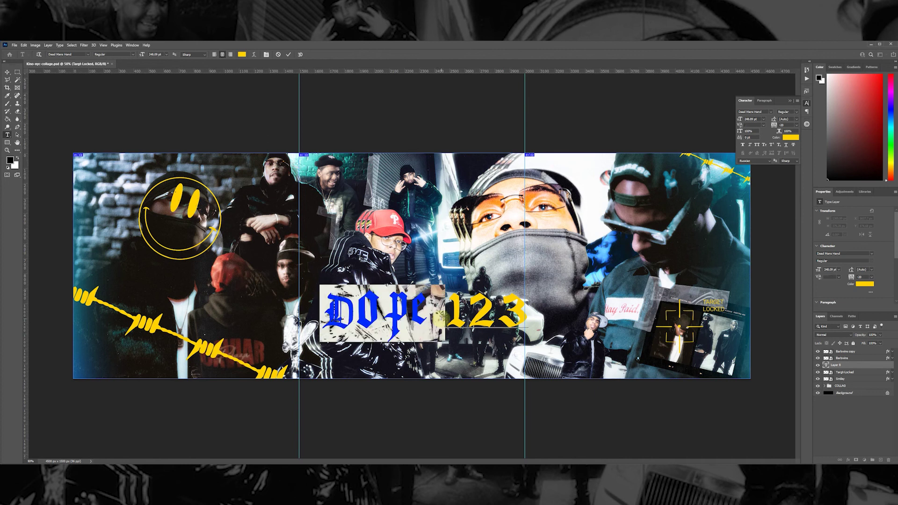
pyautogui.click(756, 145)
pyautogui.click(757, 145)
pyautogui.click(757, 146)
pyautogui.click(756, 145)
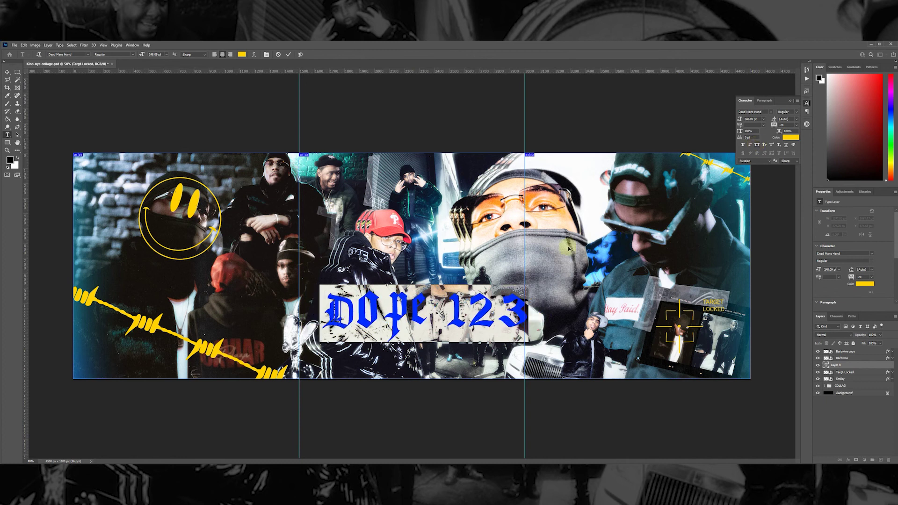
pyautogui.click(757, 145)
pyautogui.hotkey('ctrl', 'Return')
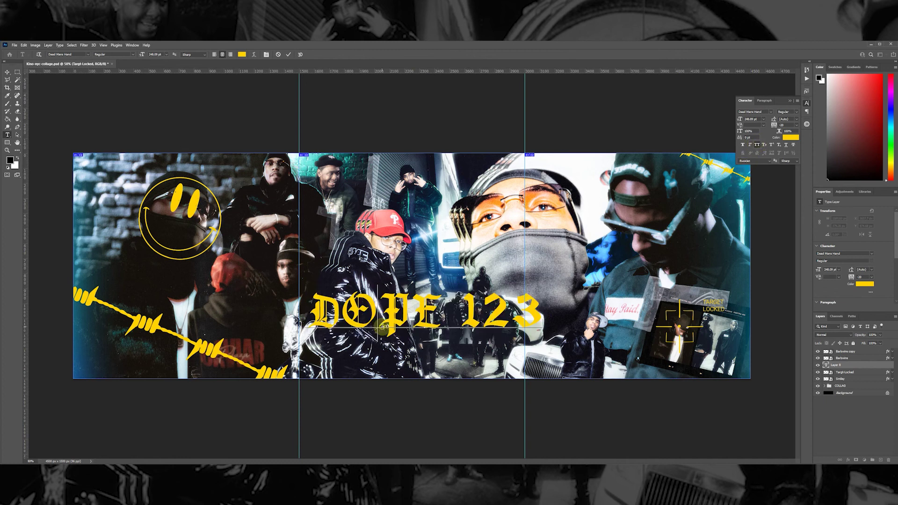
# Change the font of the whole Dope 123 text to Cobra Strike
pyautogui.tripleClick(458, 313)
pyautogui.click(757, 117)
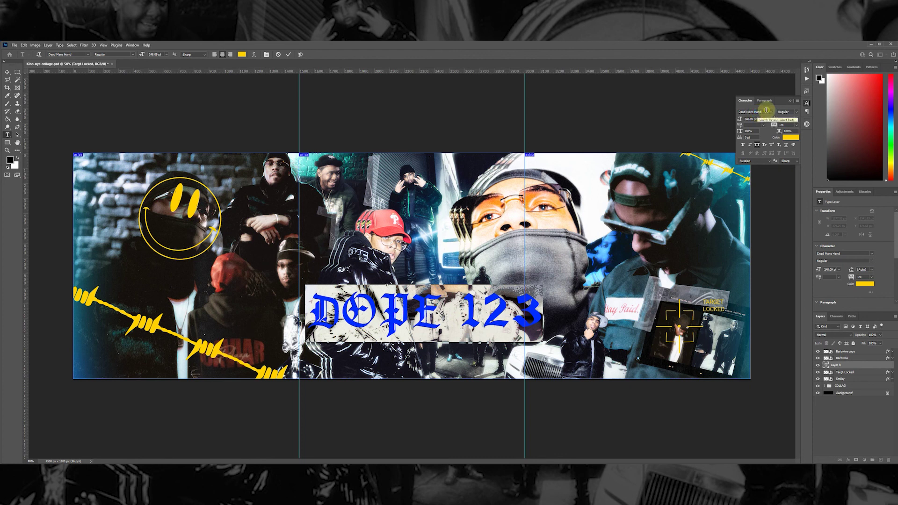
pyautogui.click(737, 113)
pyautogui.write('cobra')
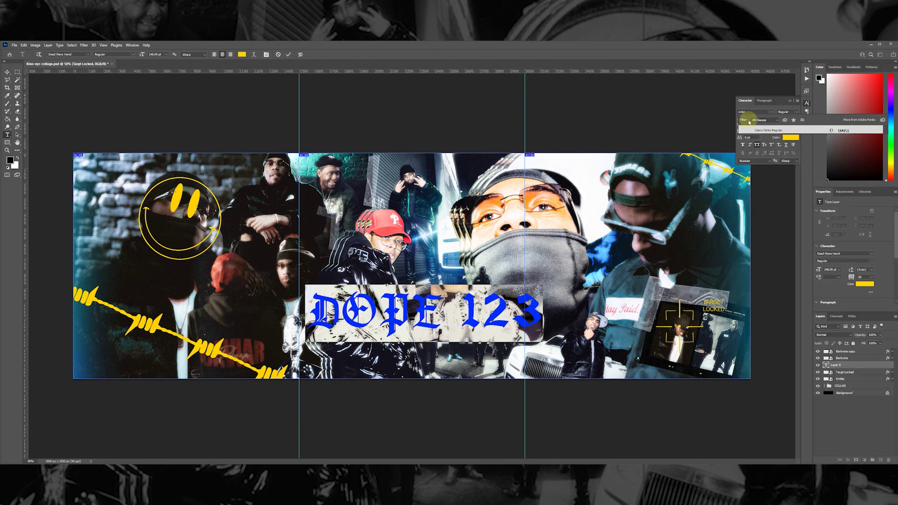
pyautogui.click(760, 132)
pyautogui.click(761, 131)
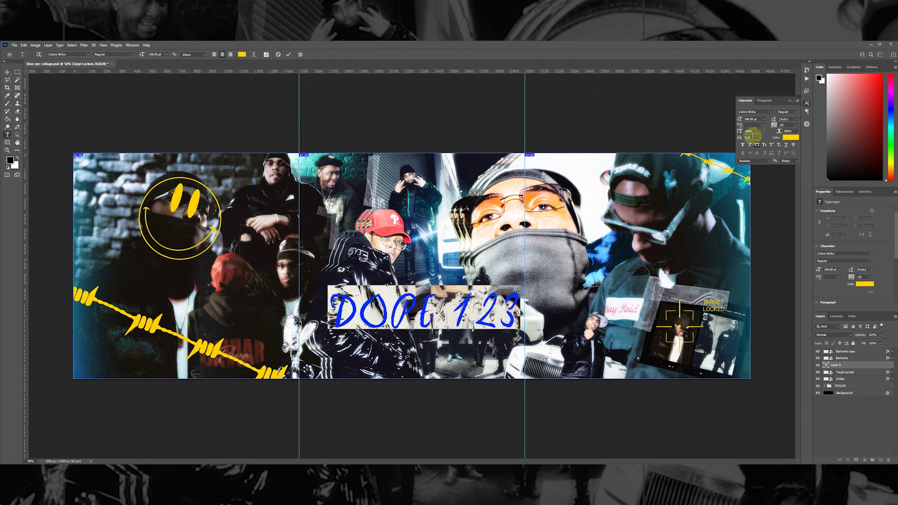
# Move the text over the large masked face and retype the last letter of DOPE as a capital E
pyautogui.moveTo(460, 241); pyautogui.dragTo(553, 313)
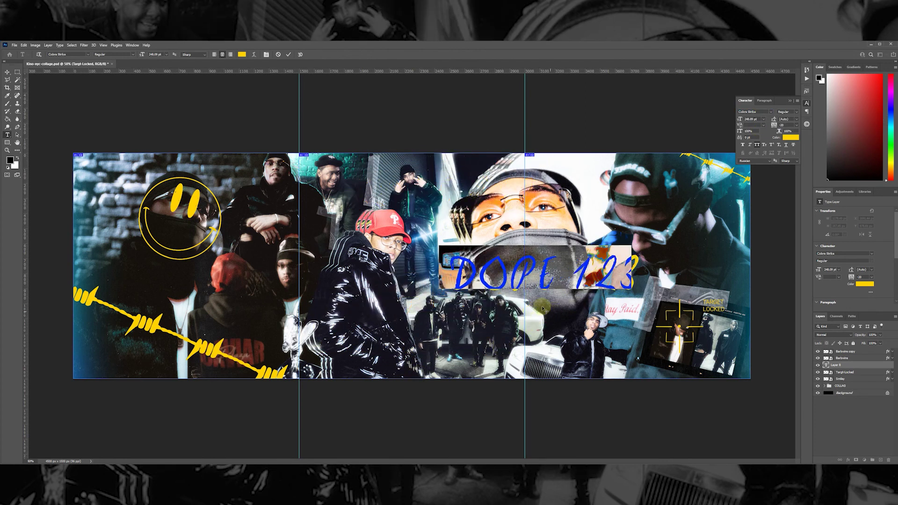
pyautogui.click(546, 303)
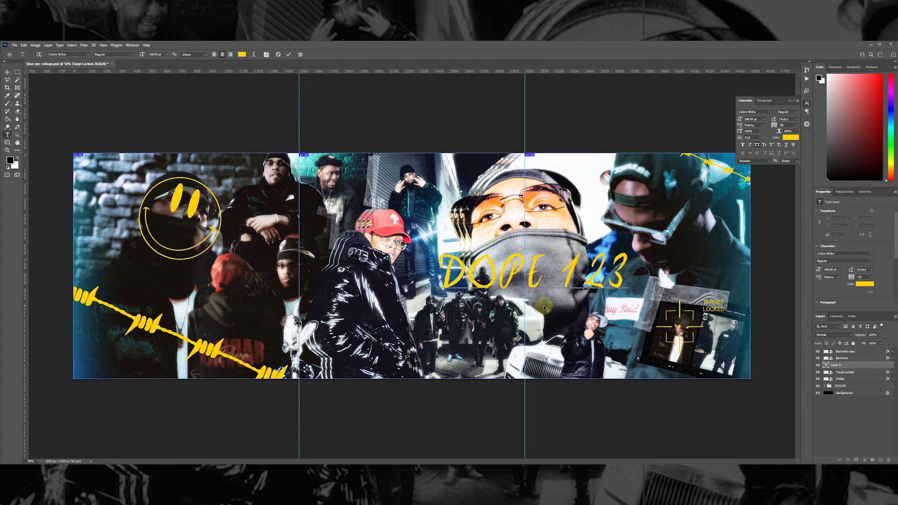
pyautogui.tripleClick(573, 276)
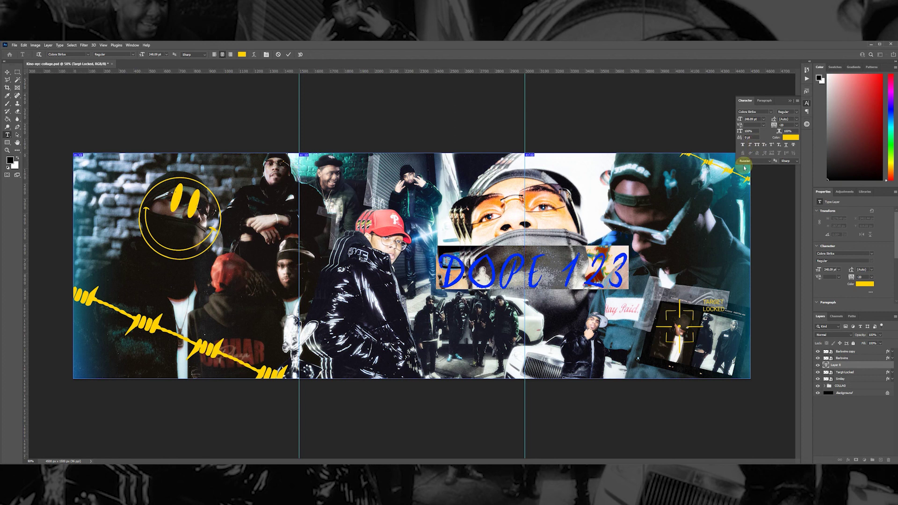
pyautogui.click(495, 279)
pyautogui.moveTo(467, 276); pyautogui.dragTo(547, 276)
pyautogui.click(540, 279)
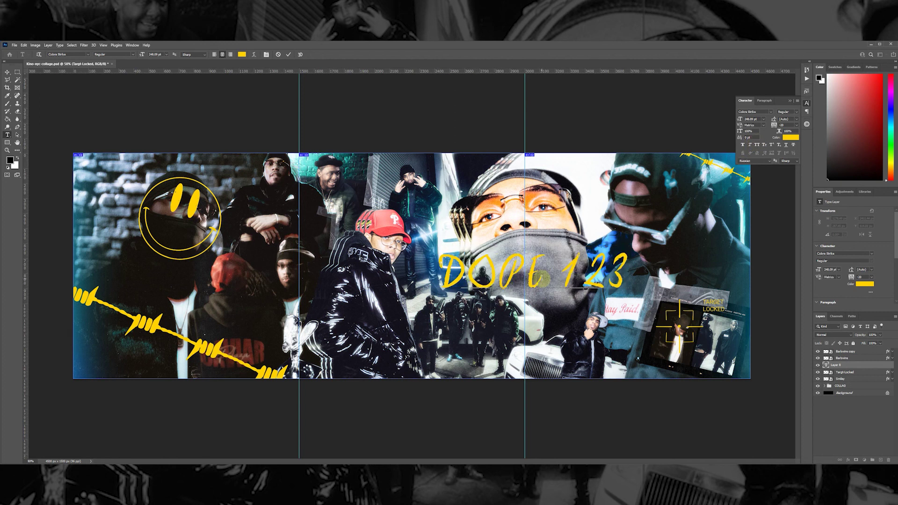
pyautogui.press('BackSpace')
pyautogui.write('E')
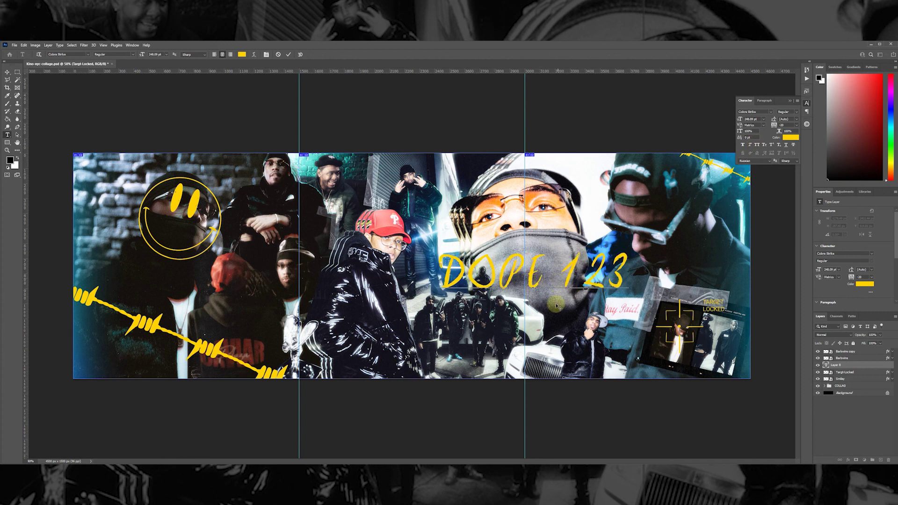
# Reposition the DOPE 123 text across the man in the red beanie and the black puffer jacket, and save the document
pyautogui.moveTo(555, 306); pyautogui.dragTo(440, 379)
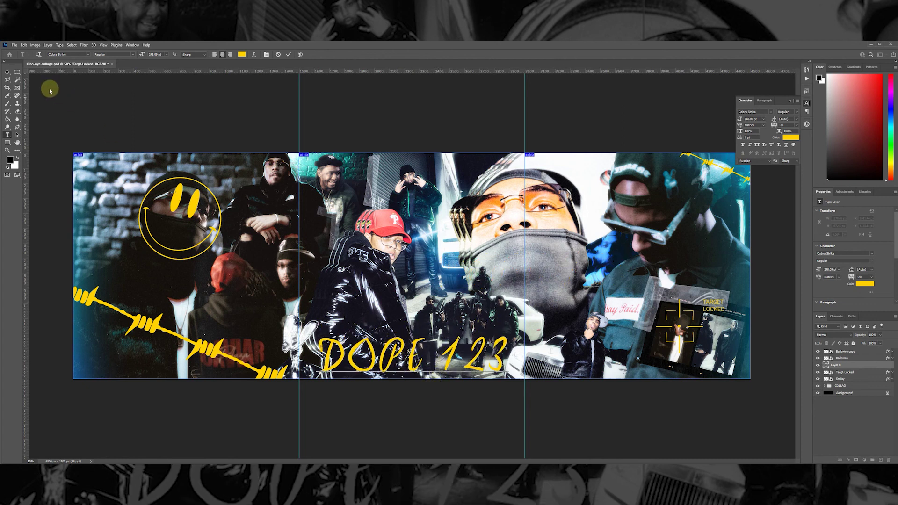
pyautogui.click(7, 72)
pyautogui.moveTo(401, 356); pyautogui.dragTo(306, 292)
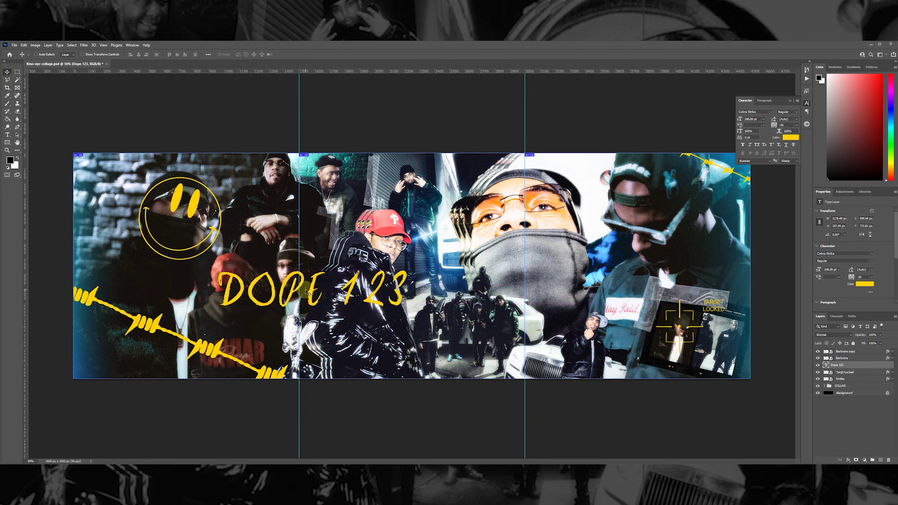
pyautogui.hotkey('ctrl', 's')
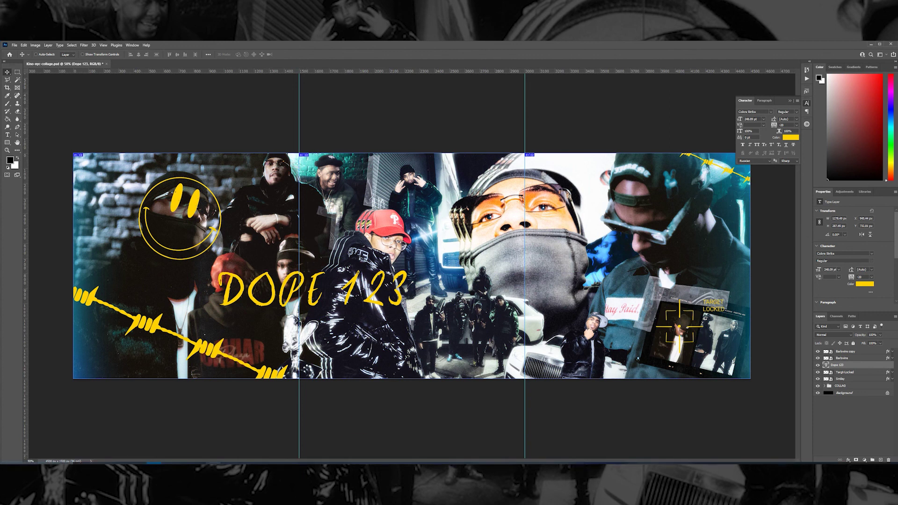
pyautogui.click(198, 462)
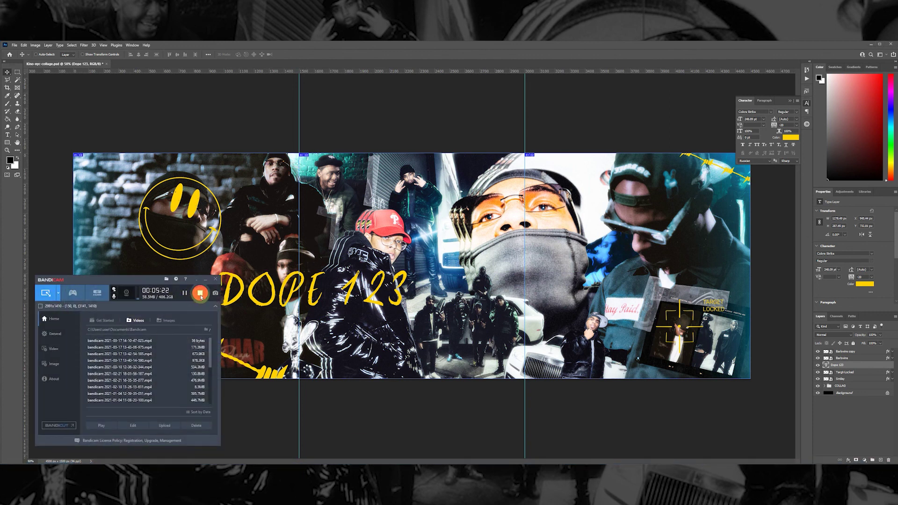